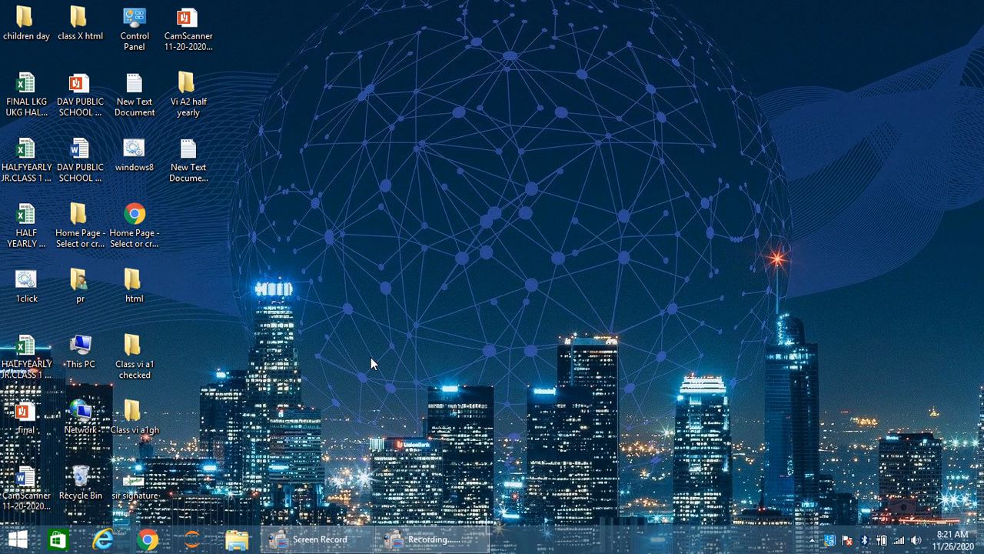
- Search the computer for "impress" and launch OpenOffice Impress
key(super)
text(imp)
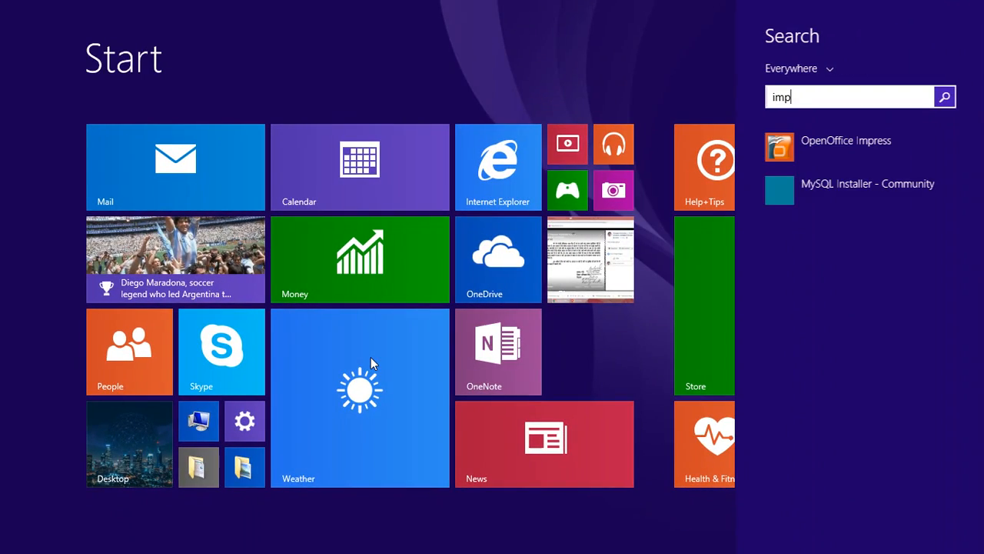
text(ress)
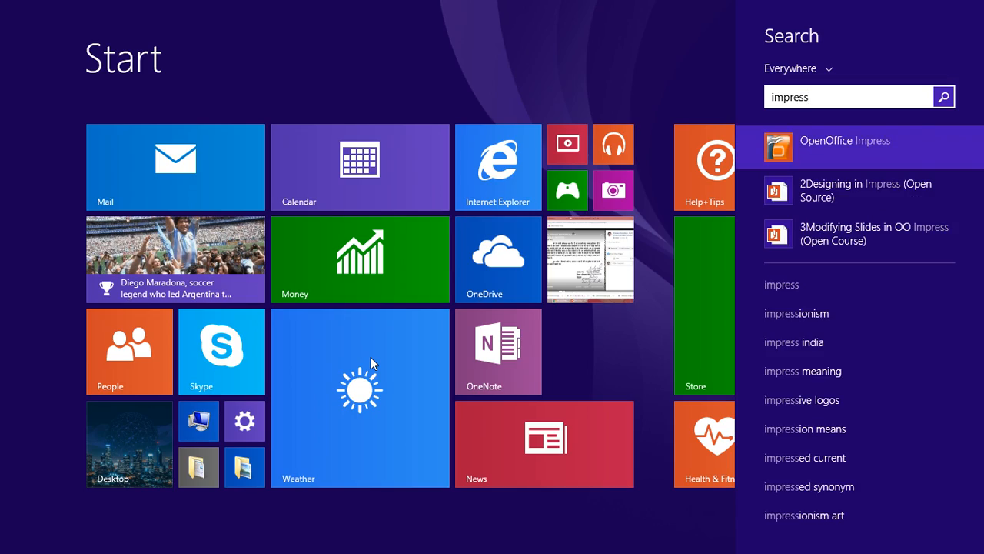
key(Return)
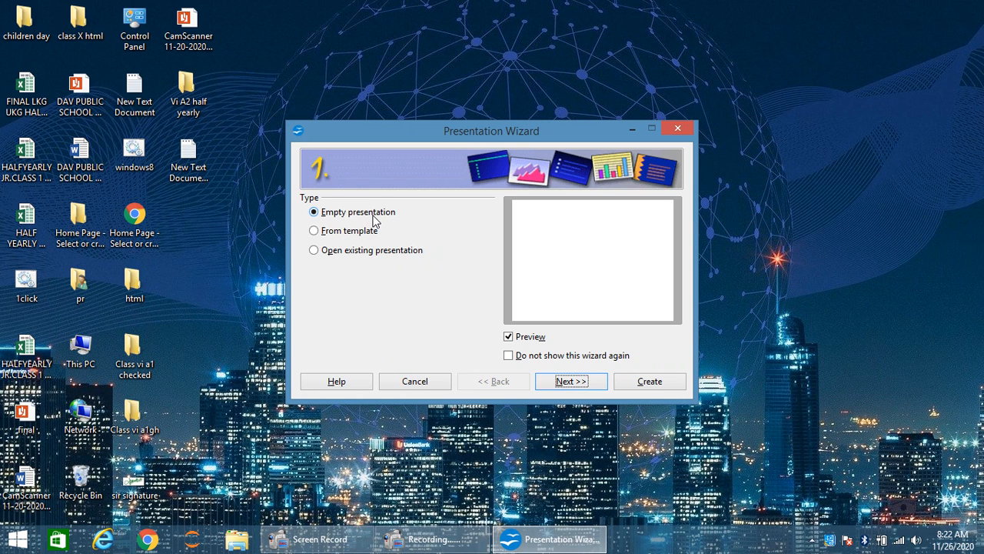
- Create an empty presentation with the wizard's default design and transition settings, and maximize its window
click(570, 382)
click(570, 382)
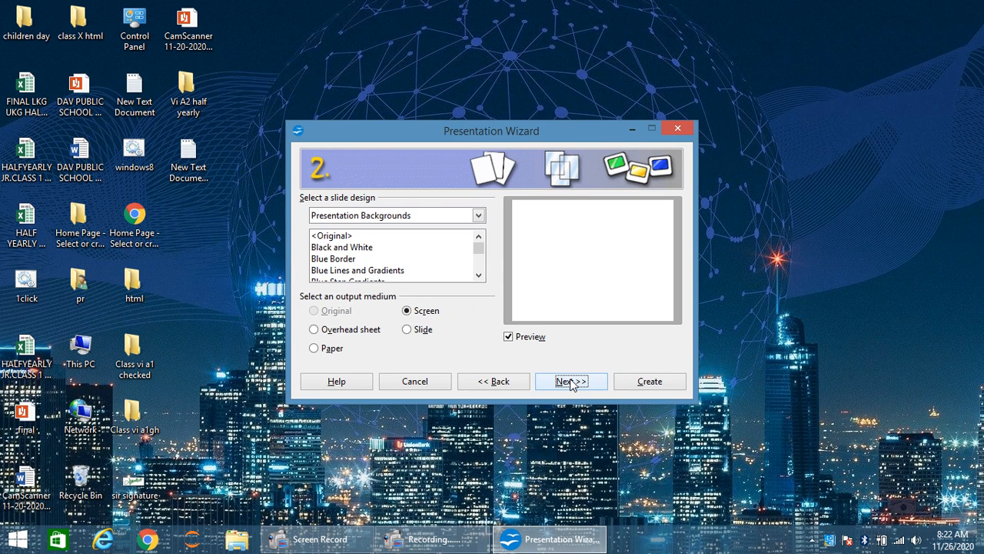
click(570, 382)
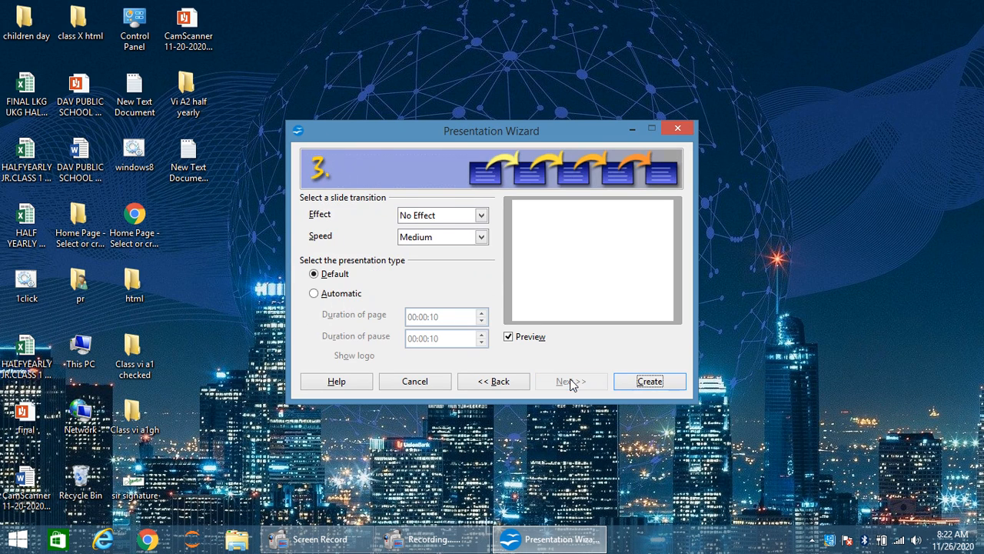
click(652, 388)
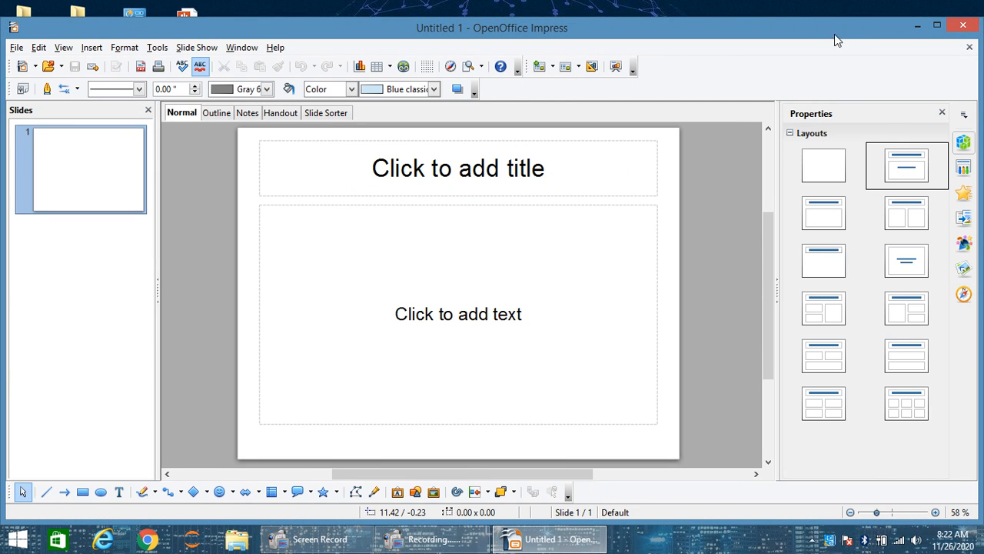
click(938, 27)
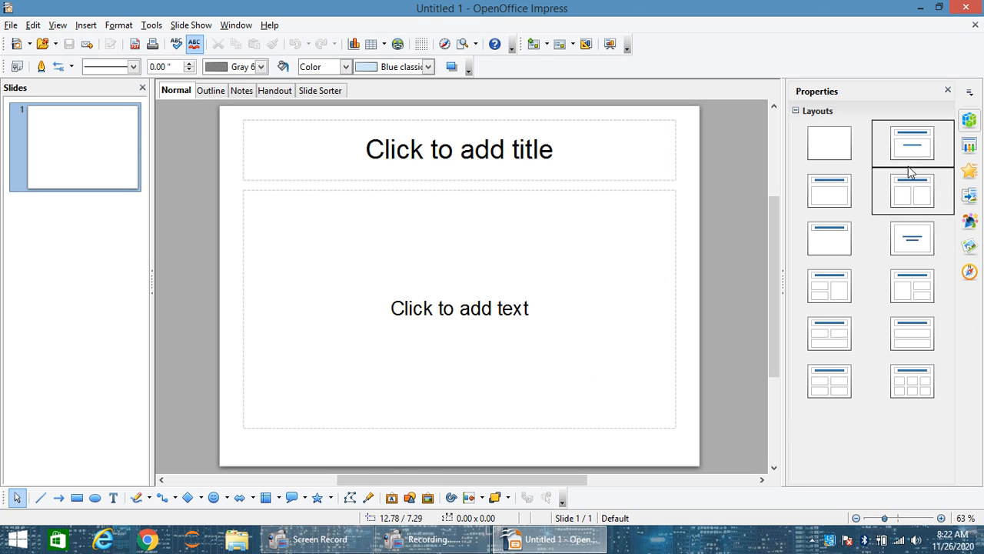
- Try several layouts on the first slide and settle on the Blank Slide layout
click(844, 158)
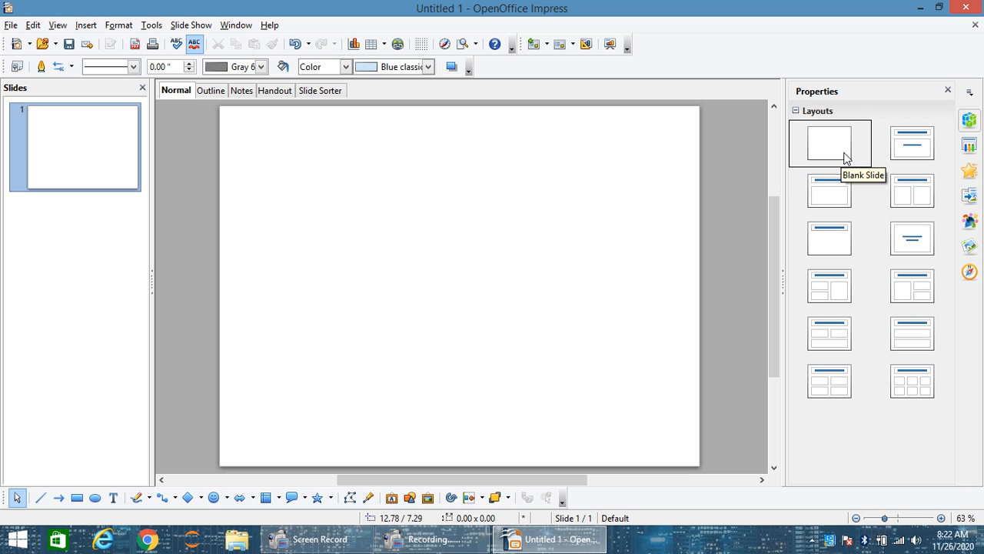
click(936, 163)
click(830, 189)
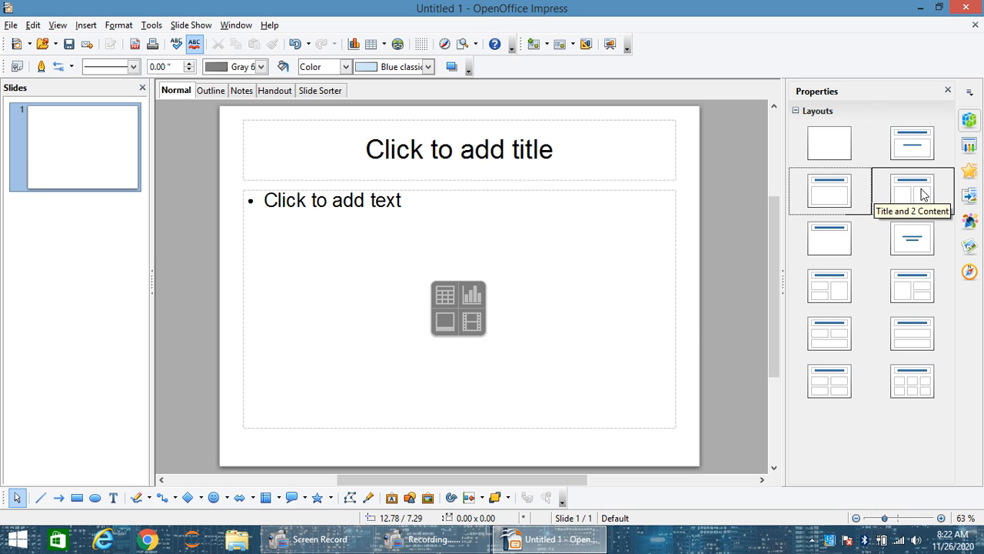
click(895, 189)
click(840, 238)
click(907, 238)
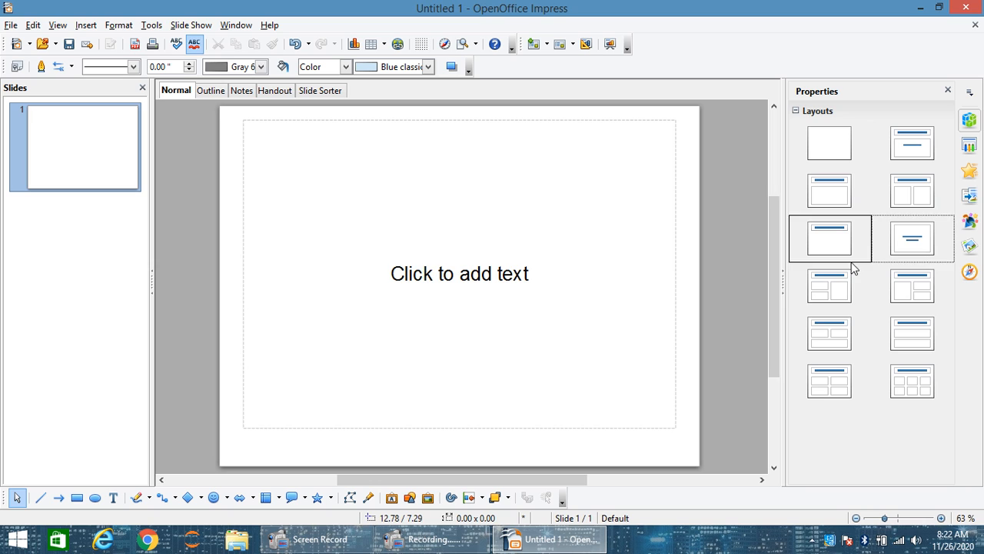
click(820, 290)
click(828, 151)
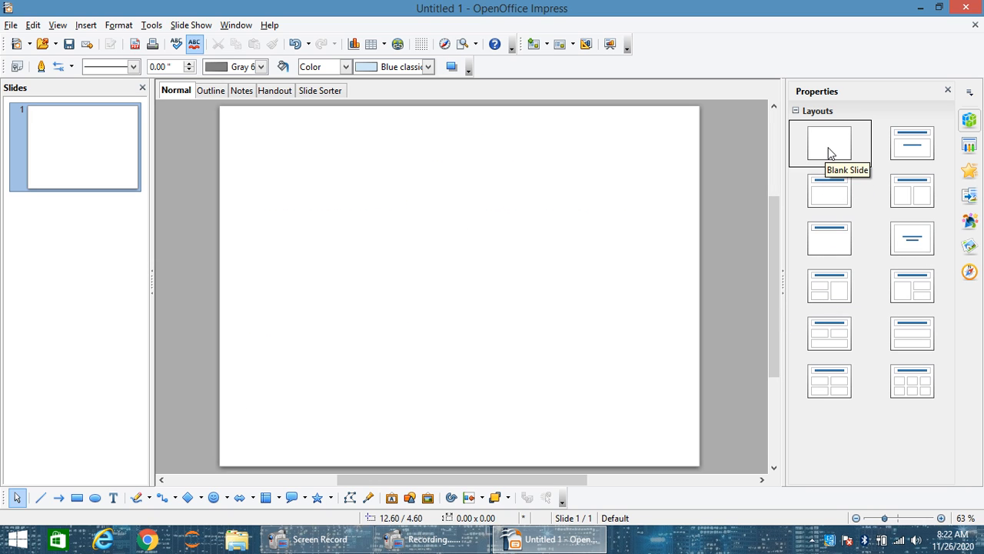
- Draw a smiley face about 4 × 3 inches on slide 1 and move it to the slide's upper middle
click(229, 498)
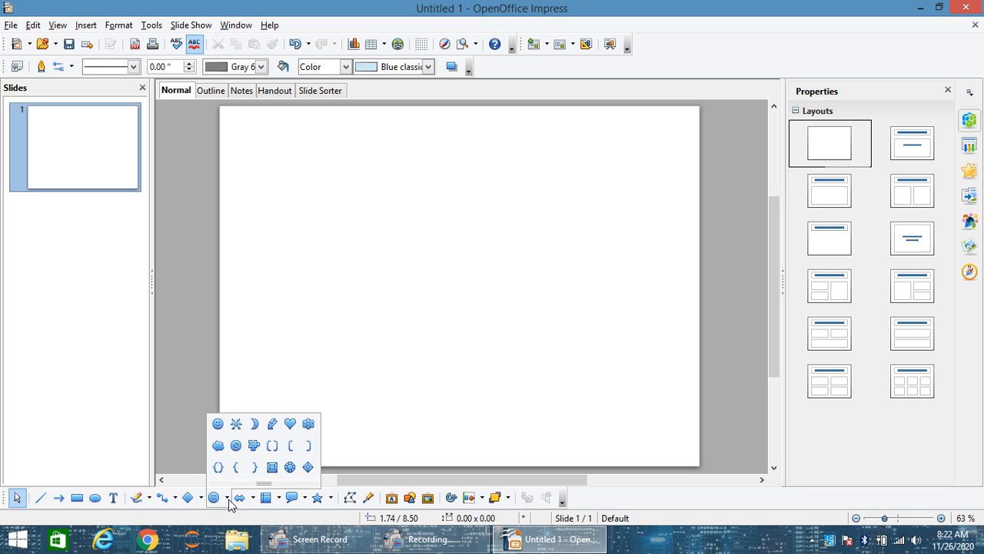
click(218, 423)
drag(284, 154, 459, 284)
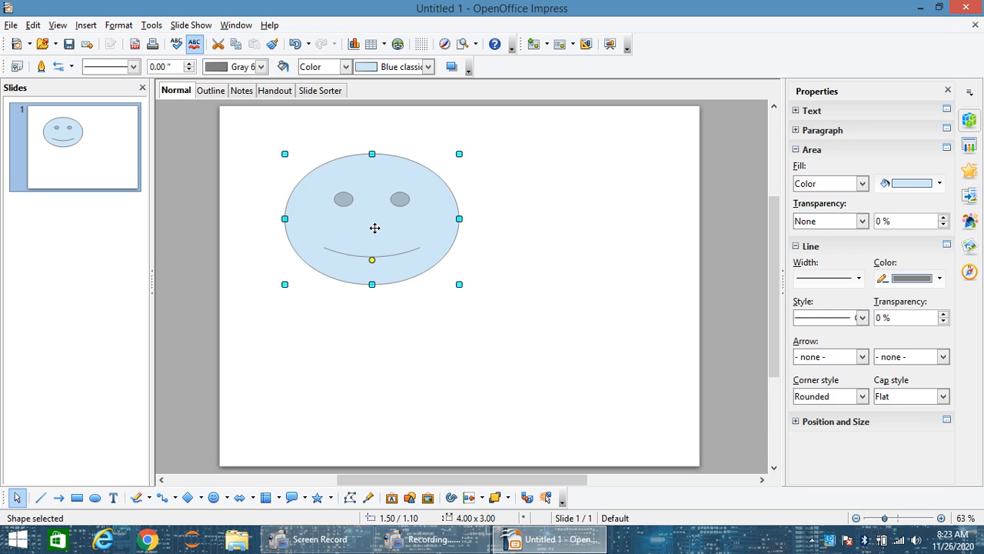
drag(376, 226, 464, 192)
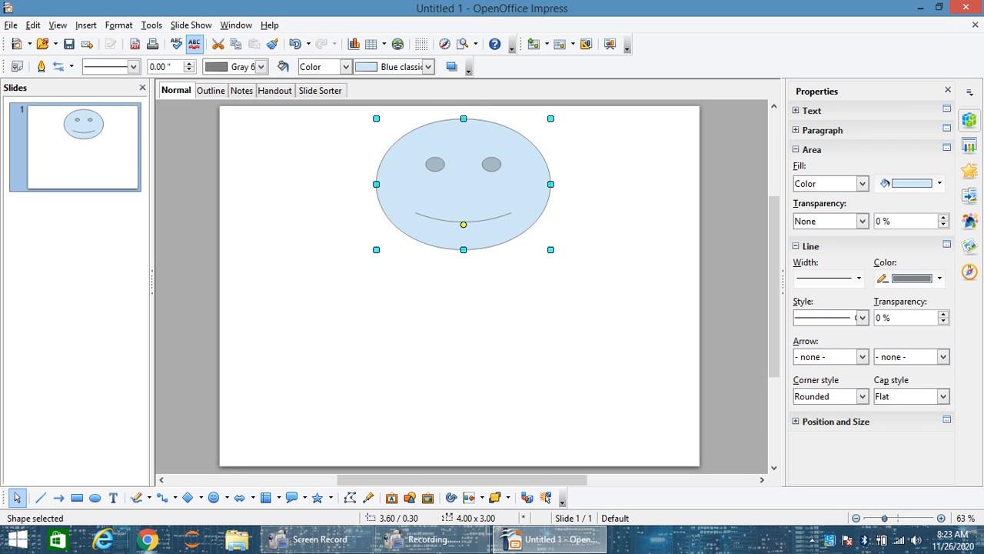
- Draw a rectangle about 4.6 × 2.6 inches as a body and move it up to touch the smiley face
click(76, 497)
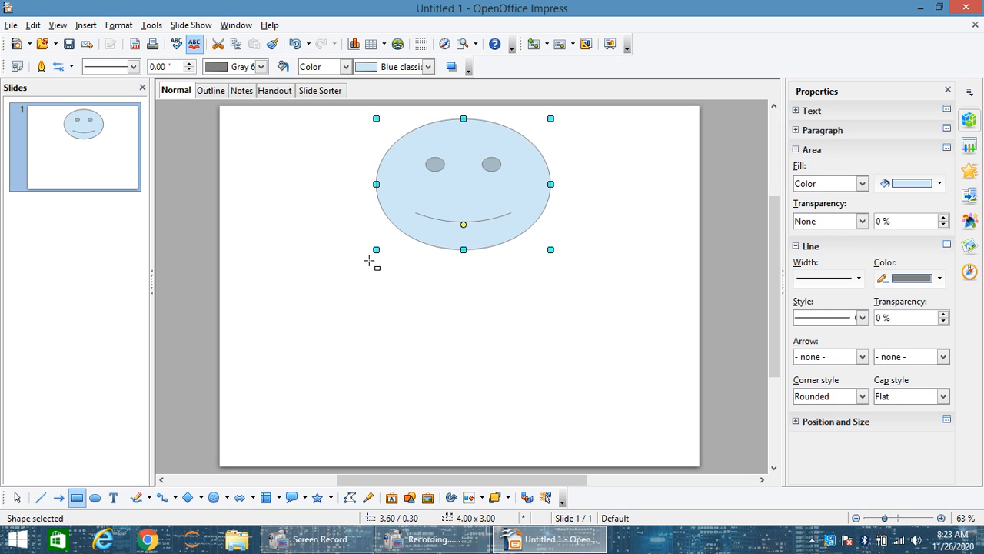
drag(368, 262, 570, 379)
drag(472, 319, 469, 305)
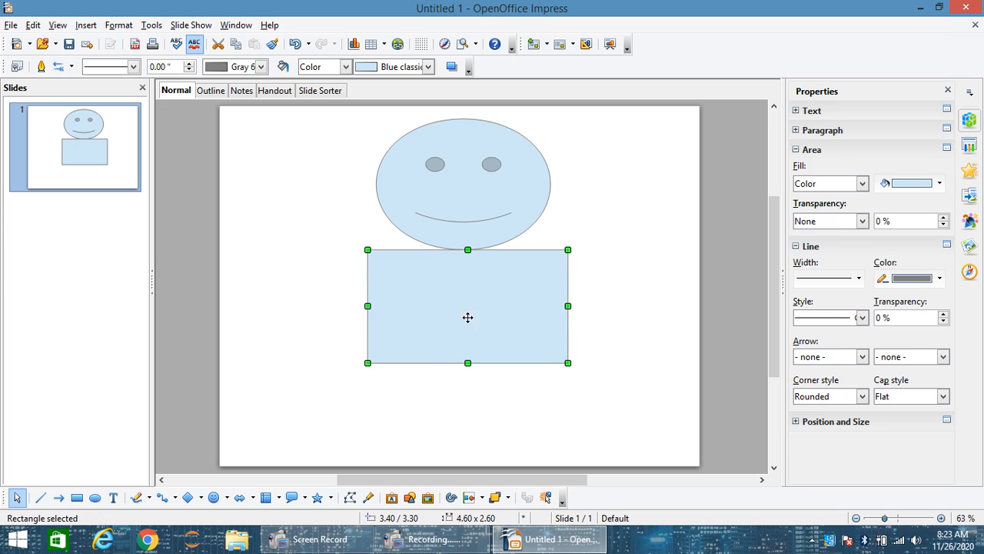
click(285, 404)
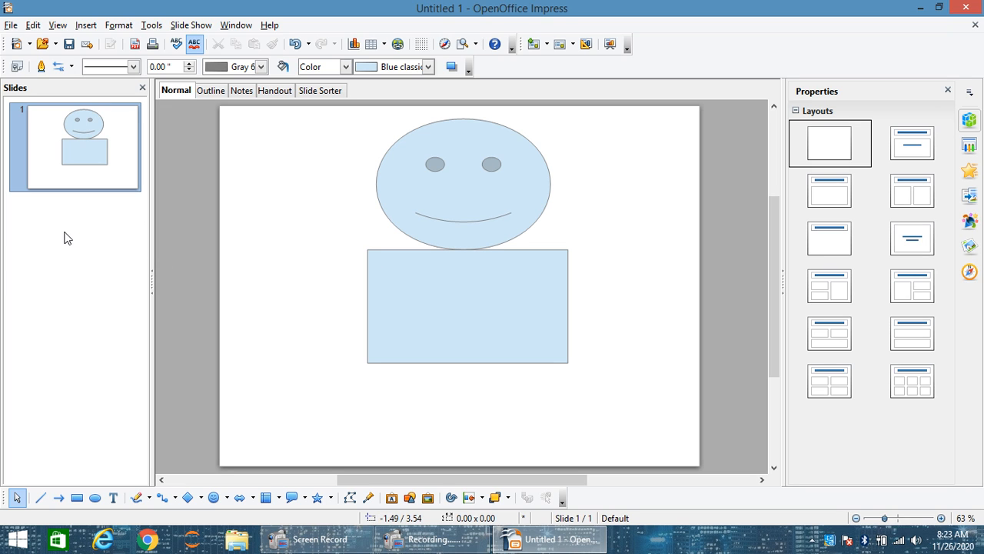
- Add a new blank slide after slide 1 and select it for editing
right_click(98, 207)
click(137, 218)
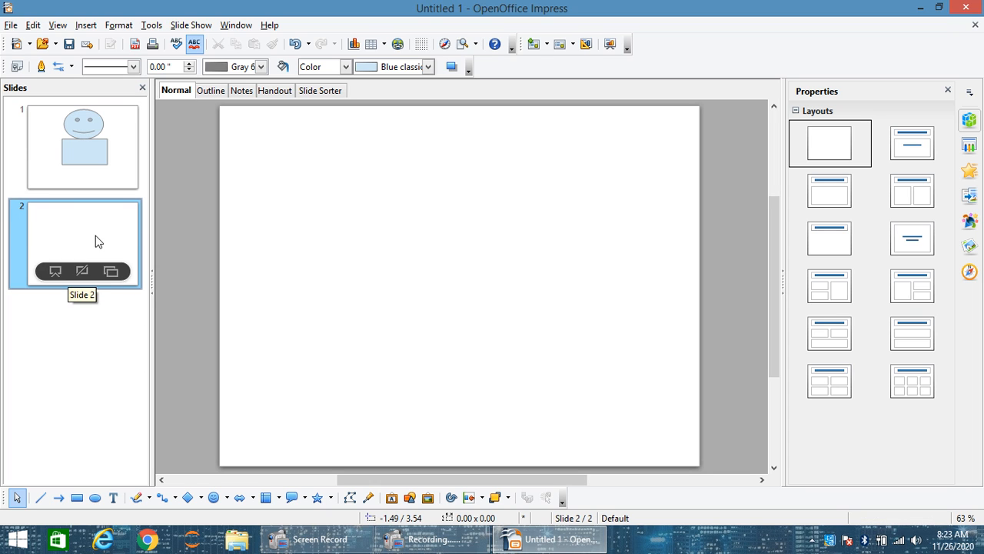
click(124, 185)
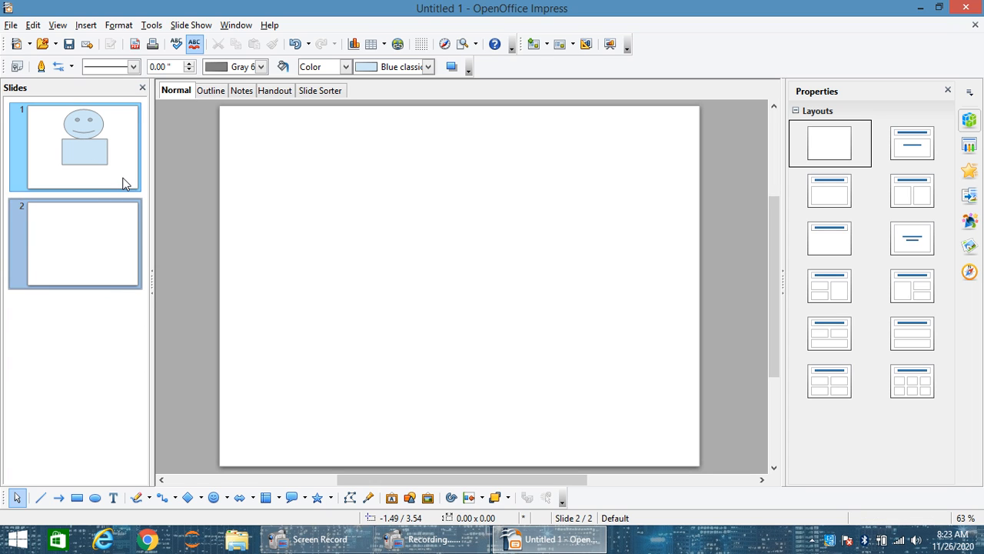
click(106, 235)
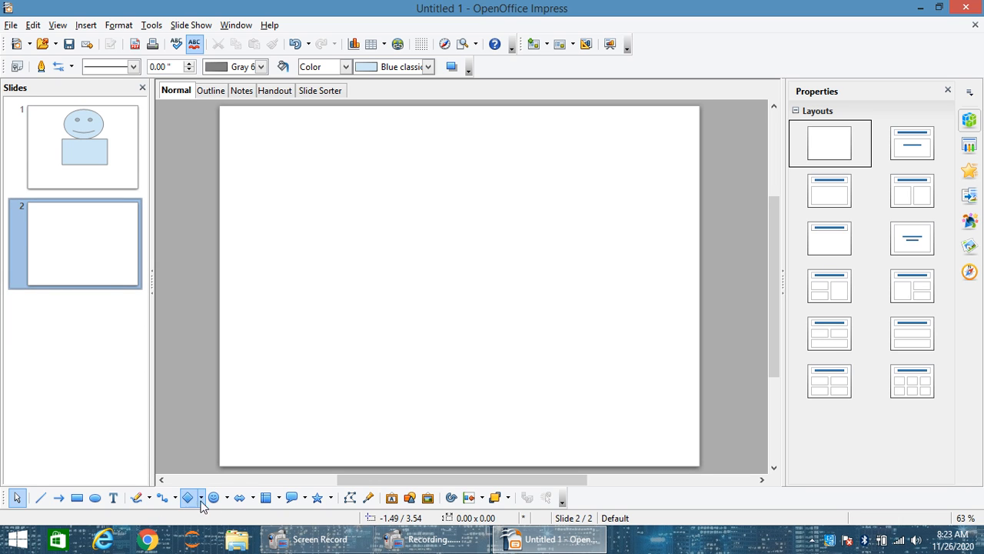
- Draw a smiley face about 4.6 × 3.6 inches in the upper middle of slide 2
click(226, 497)
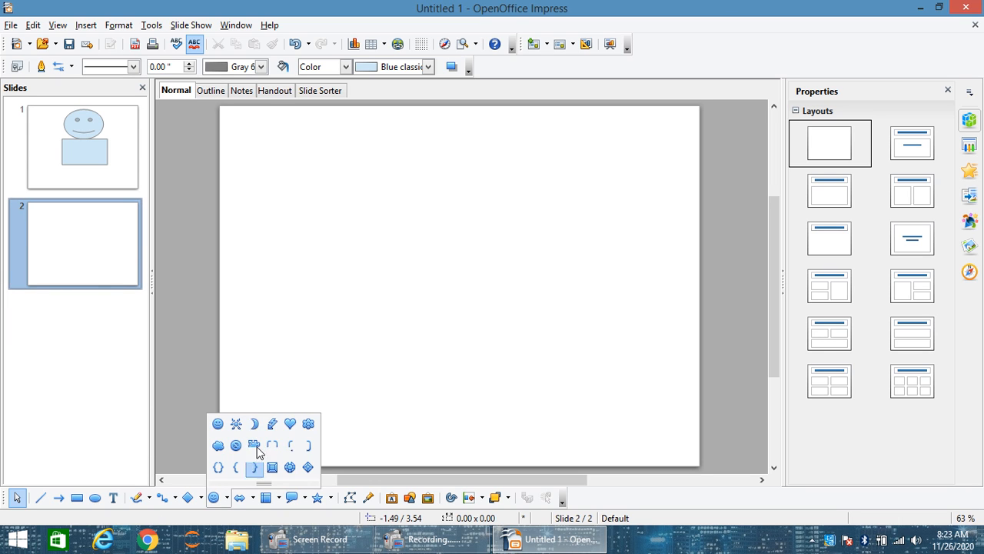
click(218, 424)
drag(339, 142, 536, 296)
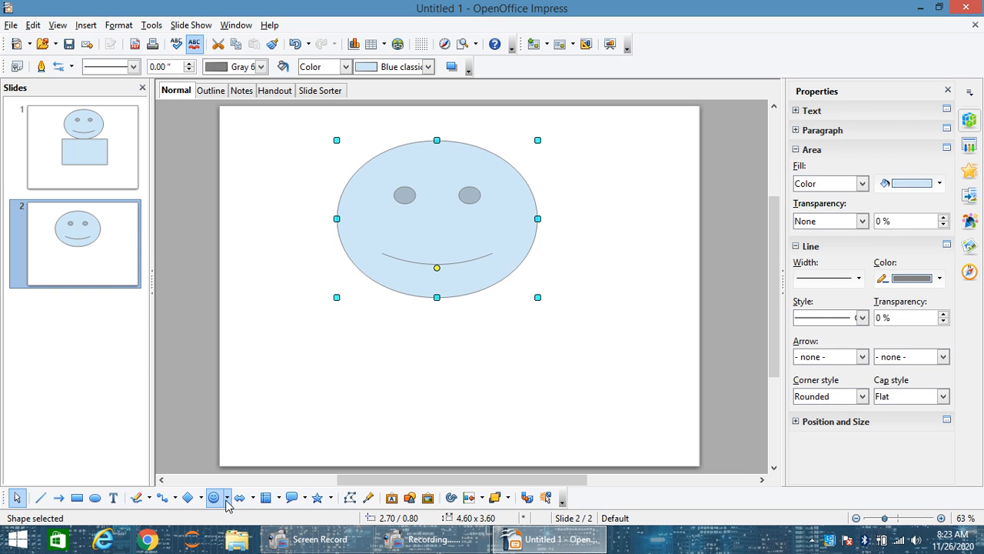
- Draw a diamond directly below the smiley face on slide 2, with its tip touching the face
click(201, 497)
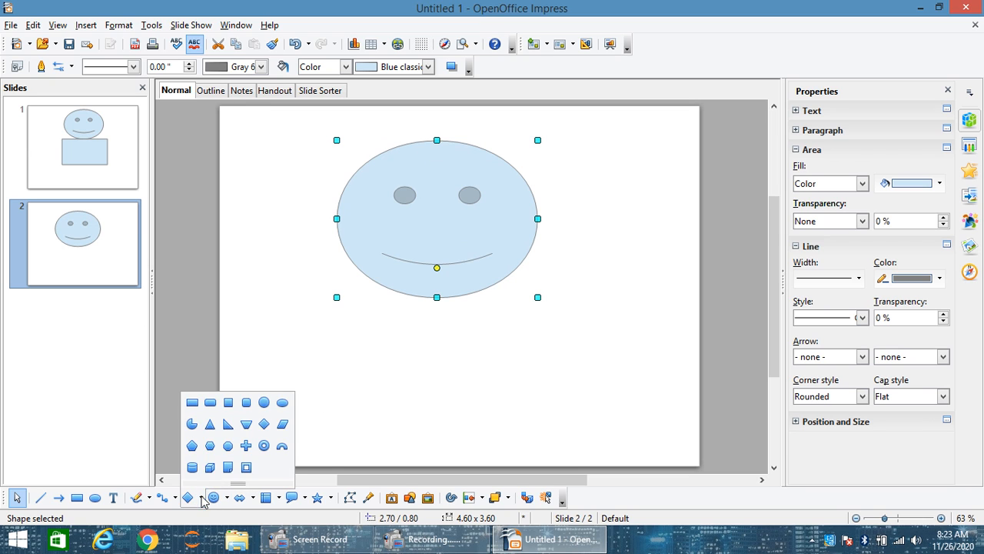
click(264, 423)
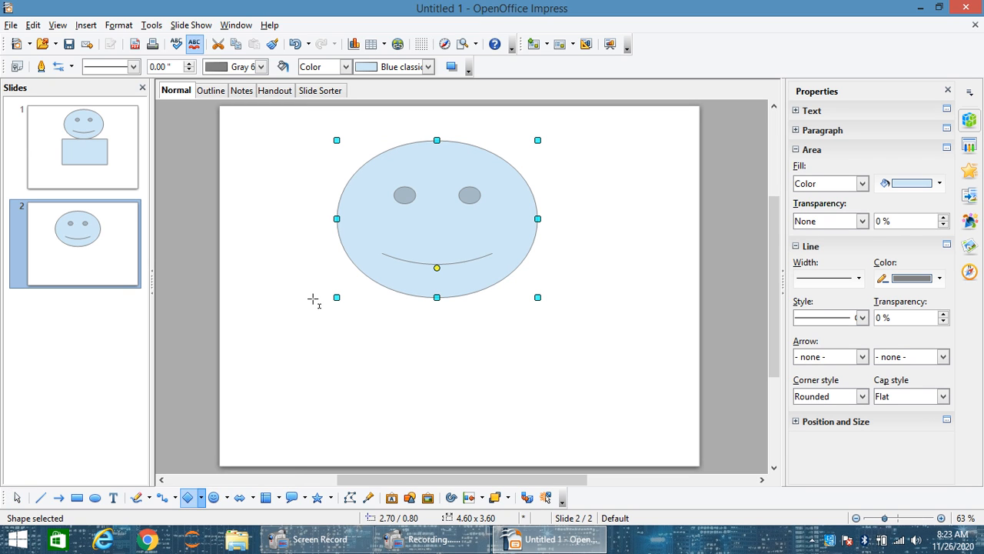
mouse_move(314, 297)
mouse_down()
mouse_move(431, 367)
mouse_move(554, 395)
mouse_move(566, 424)
mouse_move(559, 450)
mouse_up()
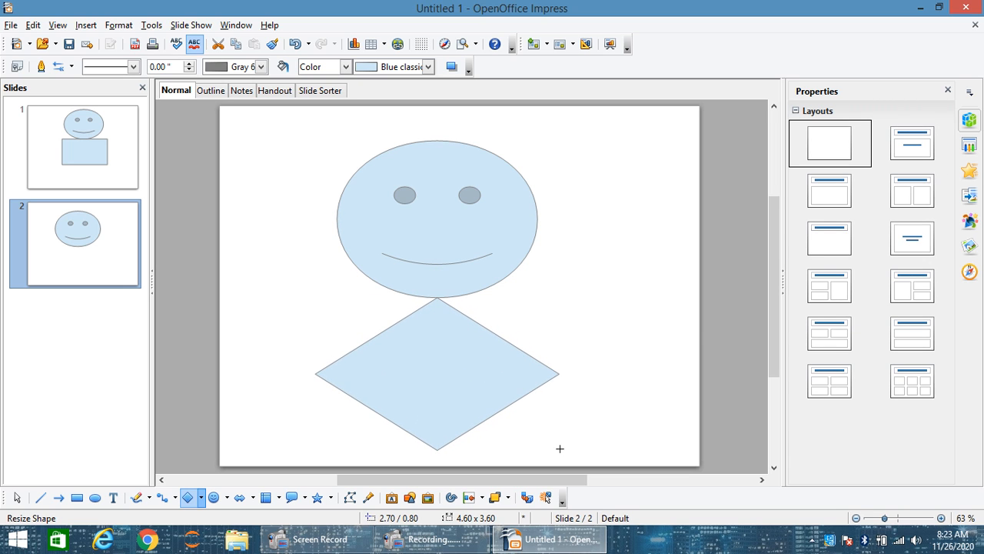
click(240, 233)
- Switch between slides 1 and 2 to compare their figures, finishing on slide 1
click(77, 147)
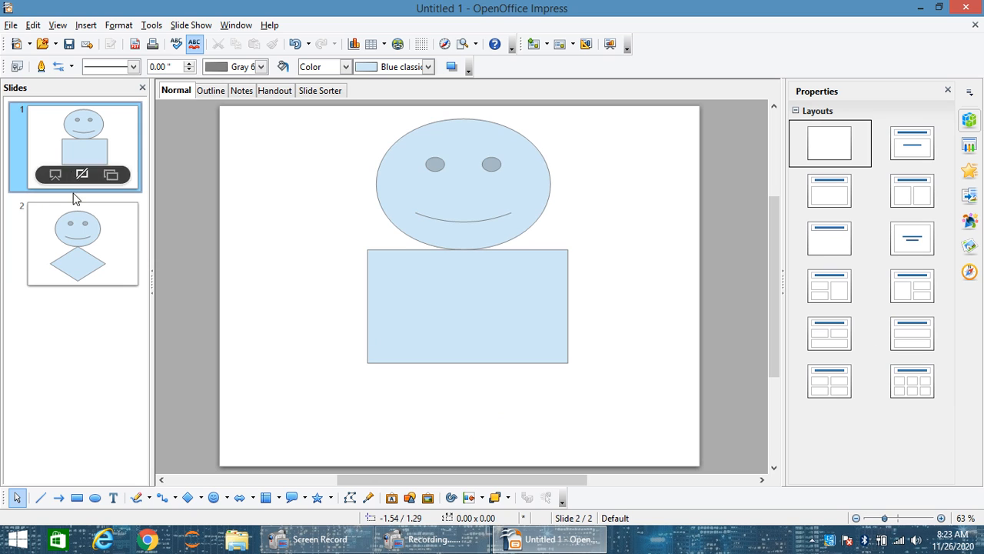
click(111, 239)
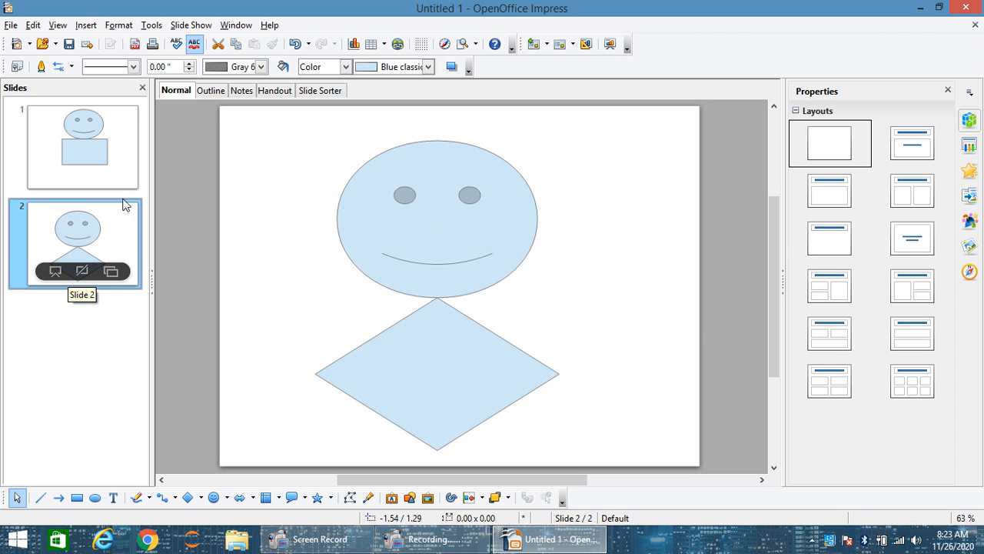
click(125, 176)
click(128, 244)
click(125, 171)
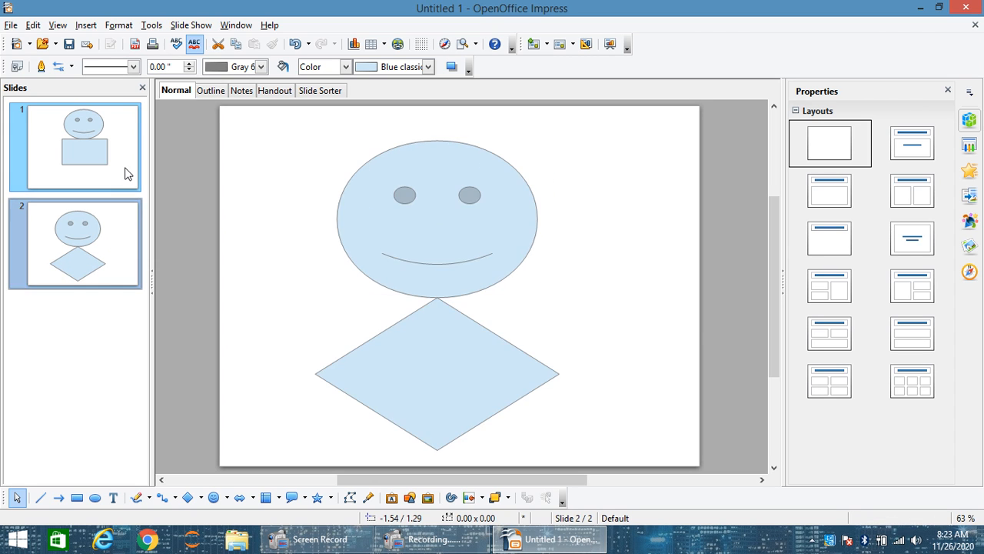
click(119, 220)
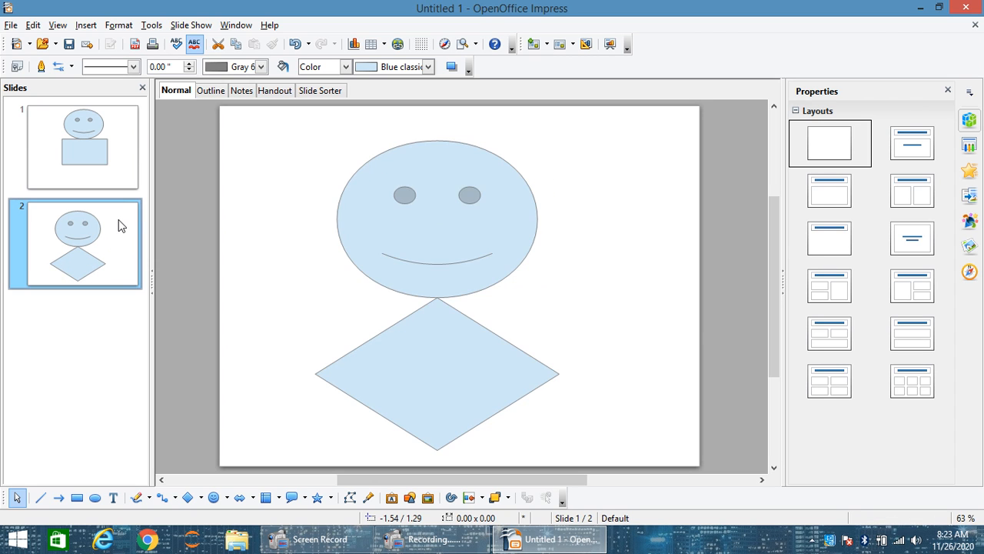
click(123, 173)
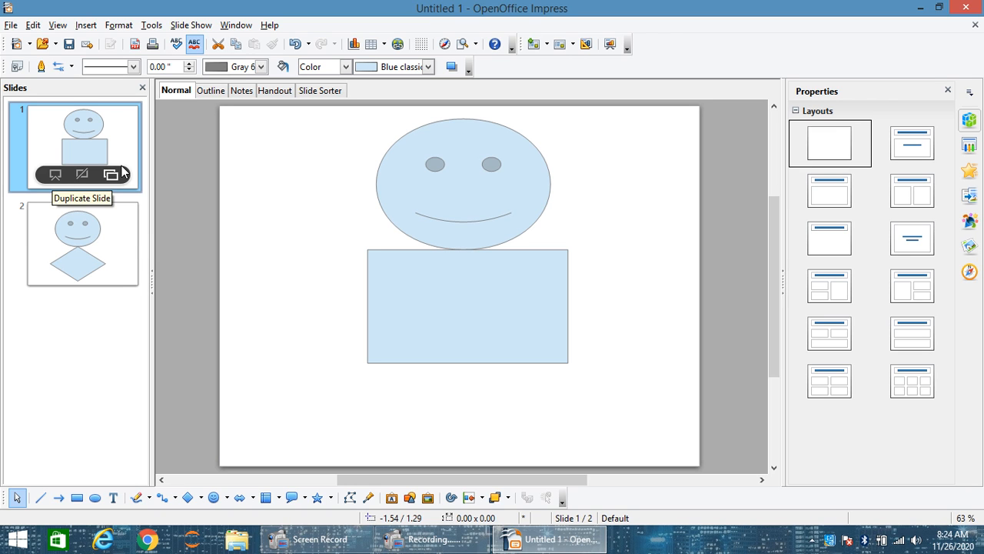
- Open the custom animation settings and start adding an effect to the smiley face on slide 1
click(190, 26)
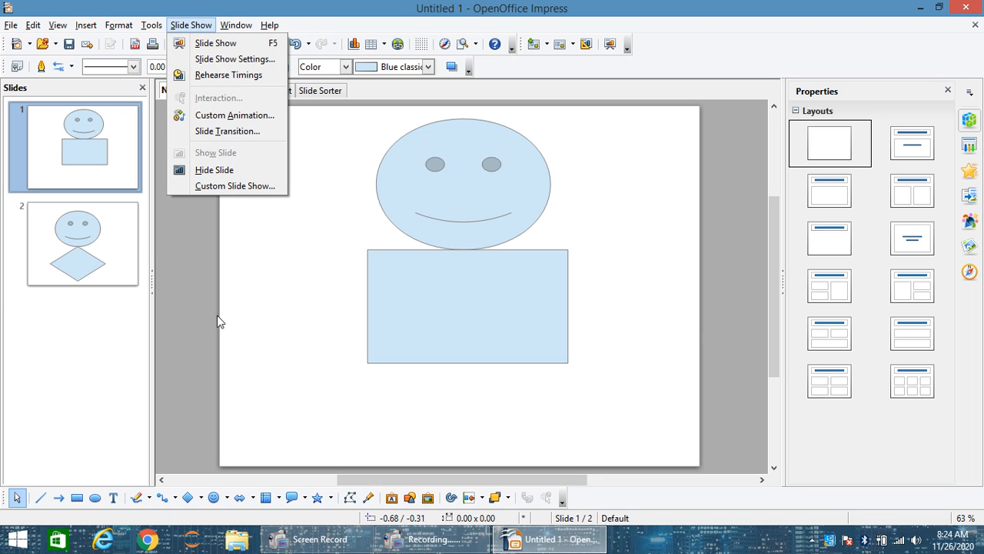
scroll(240, 309, up, 6)
scroll(240, 309, down, 3)
scroll(241, 311, down, 3)
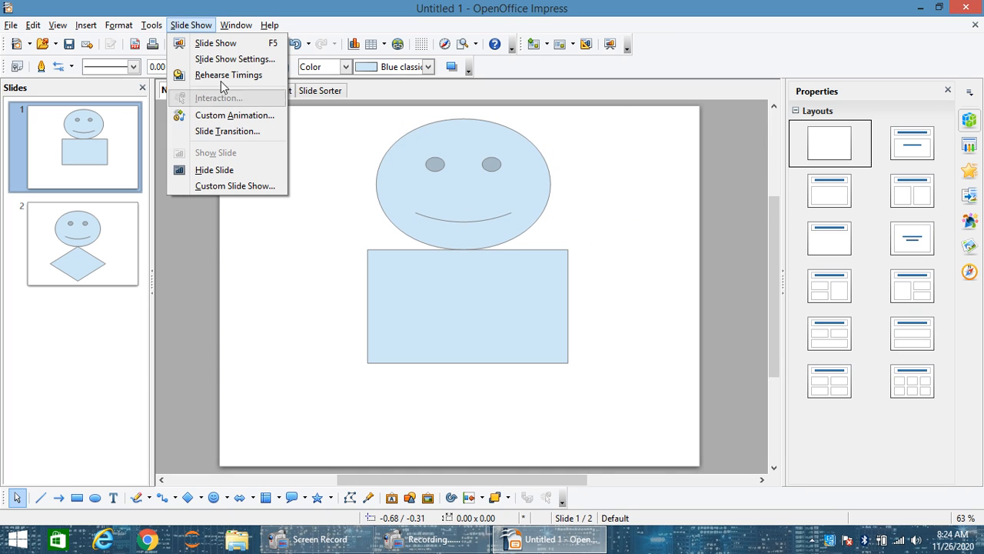
click(227, 122)
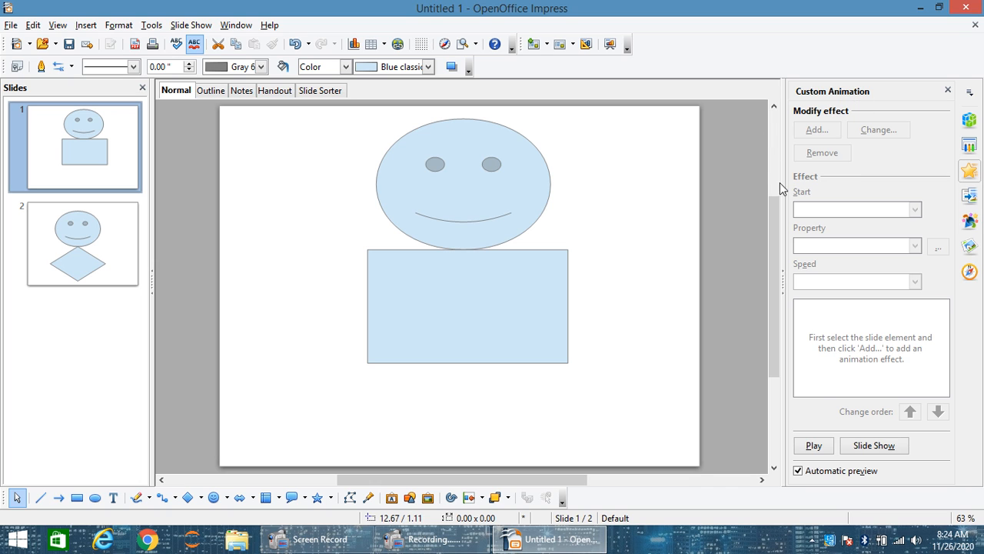
click(515, 184)
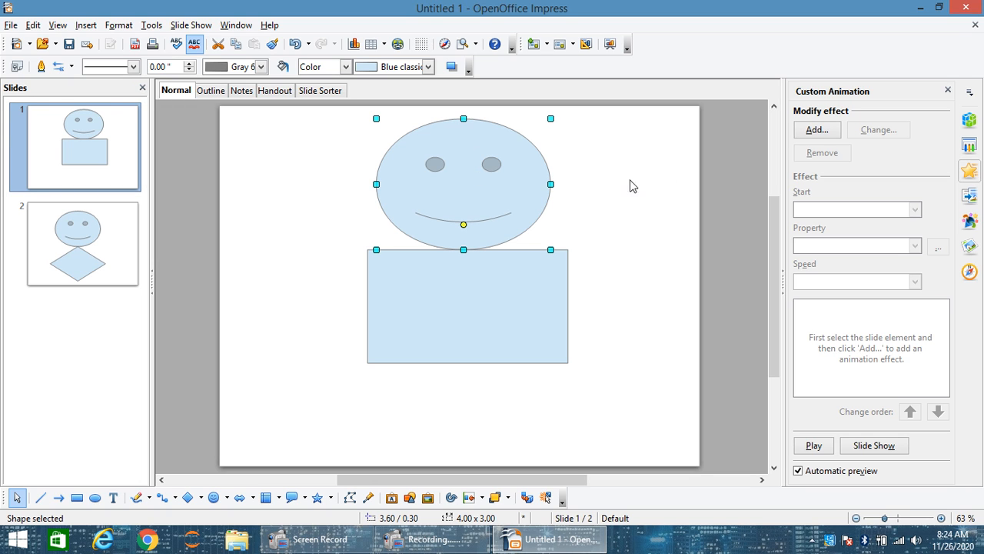
click(817, 130)
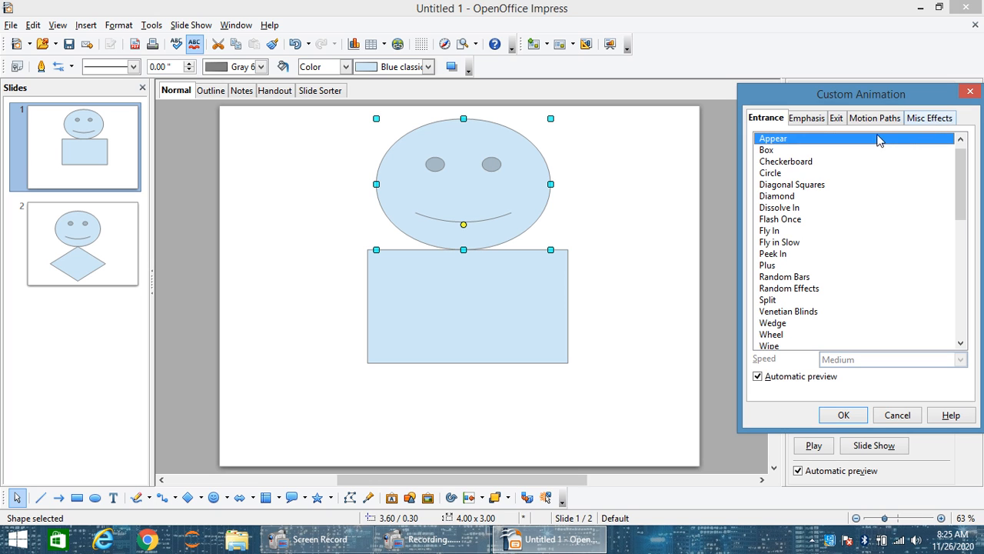
- Look through the emphasis, exit, motion path and miscellaneous effect categories, finishing on the entrance effects
click(807, 120)
click(838, 121)
click(859, 123)
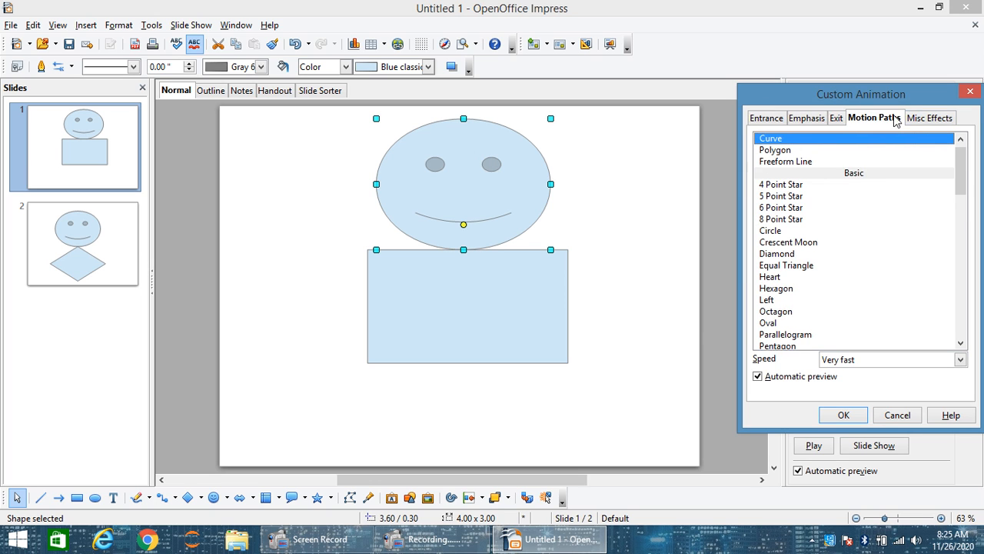
click(915, 119)
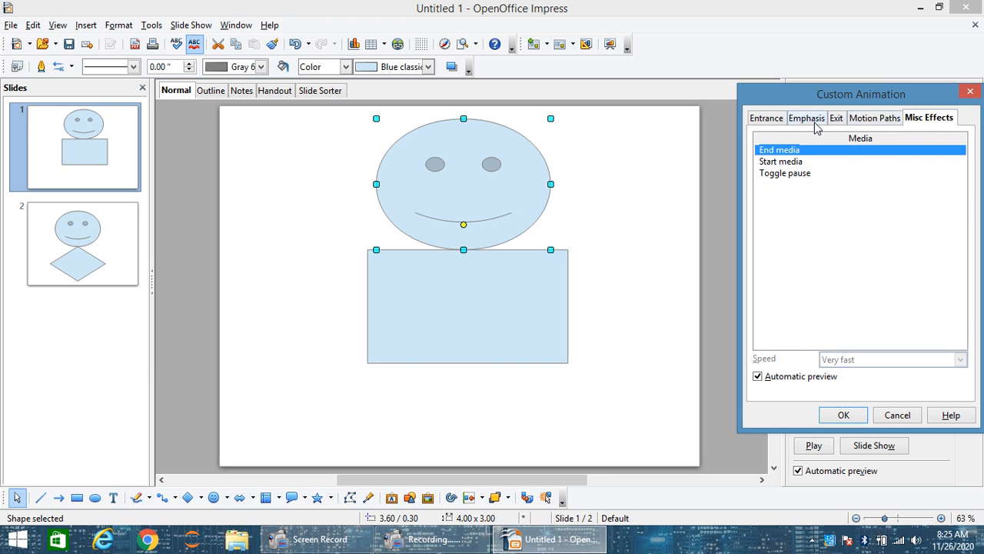
click(769, 123)
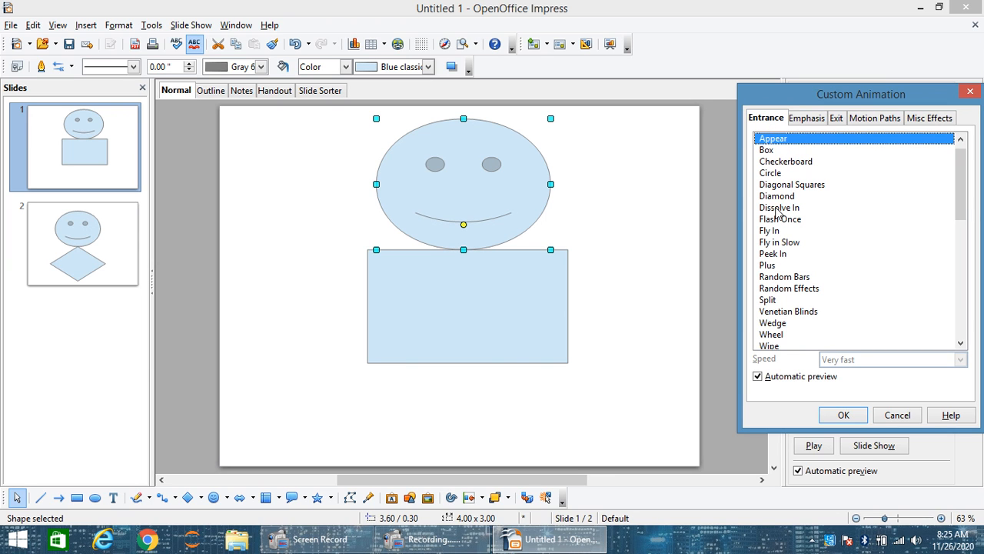
- Preview the basic entrance effects from Box through Peek In on the smiley face, including Fly in Slow
drag(958, 194, 970, 177)
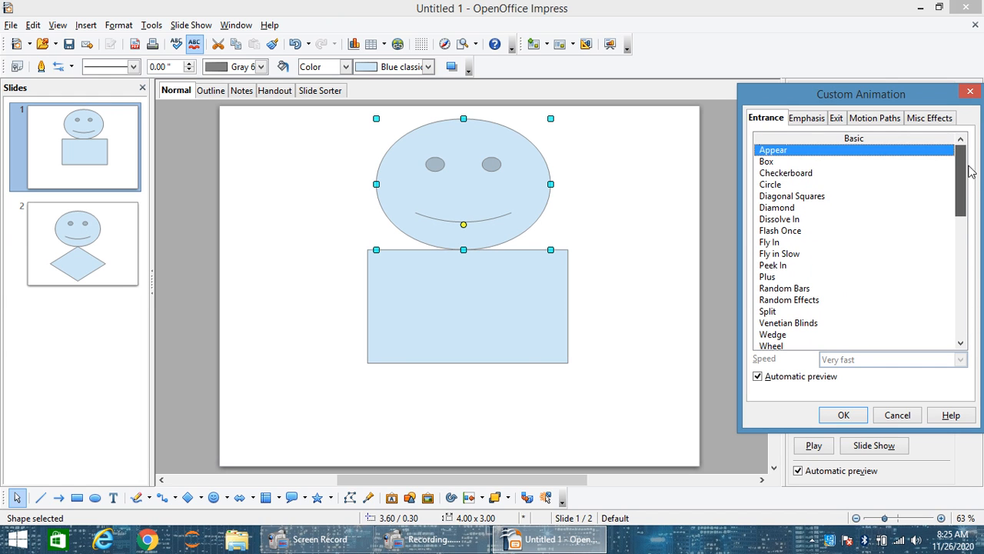
click(769, 162)
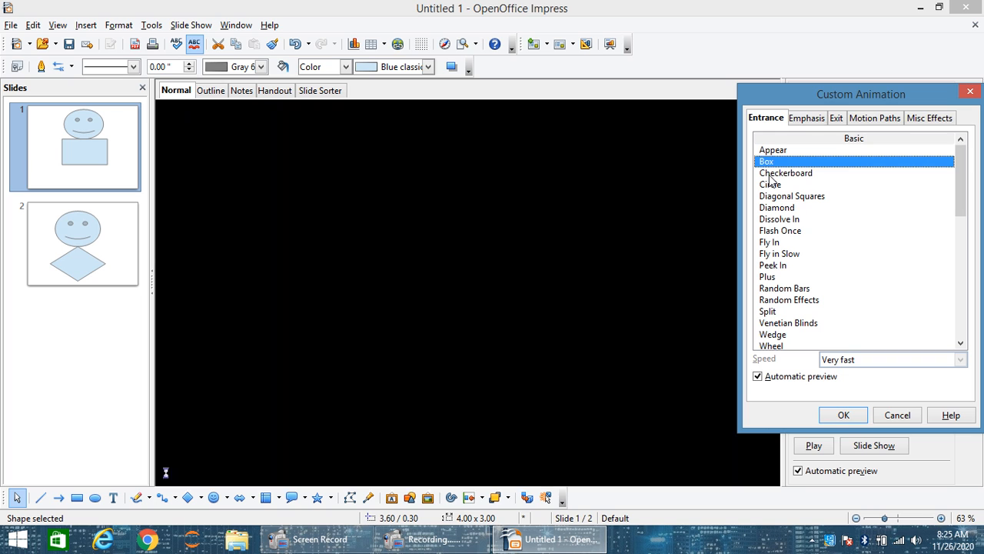
click(773, 174)
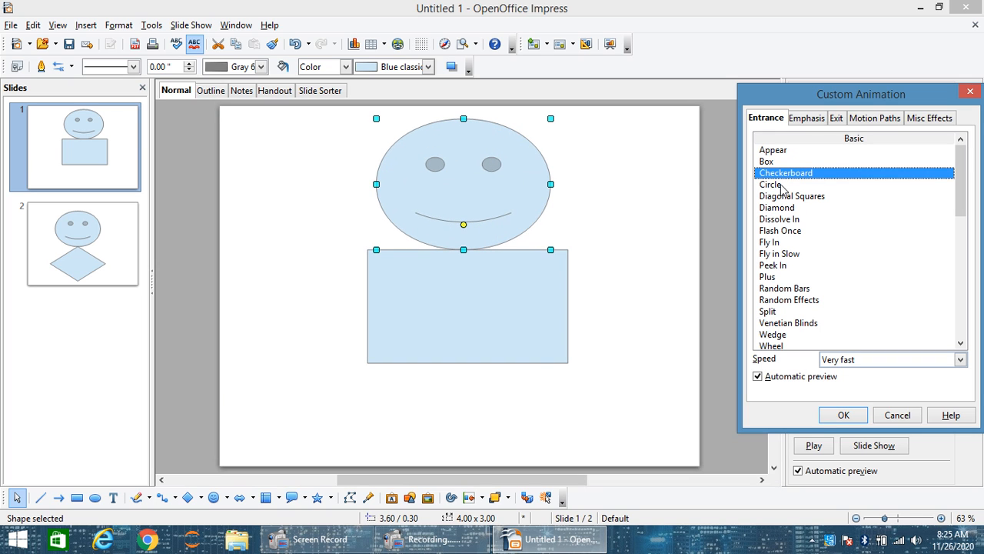
click(776, 187)
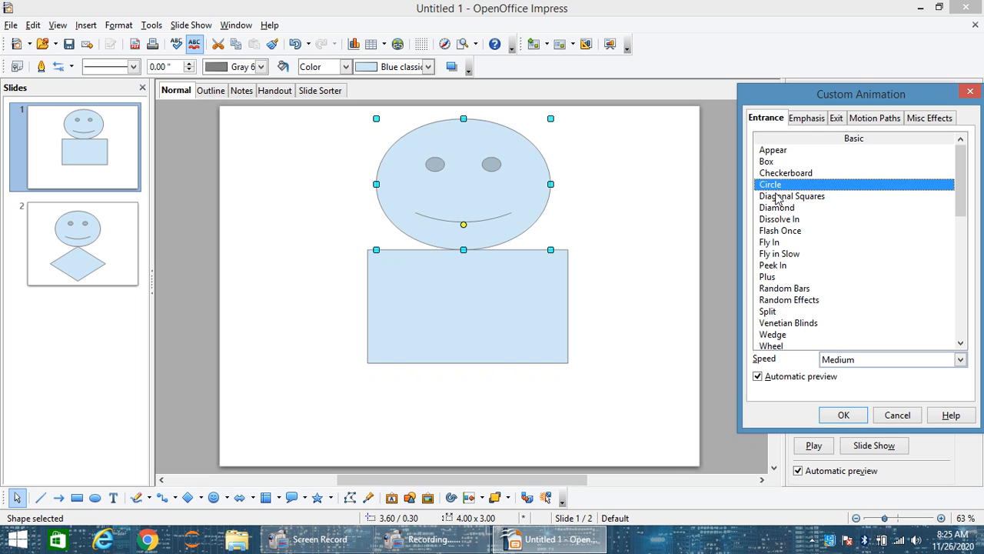
click(775, 197)
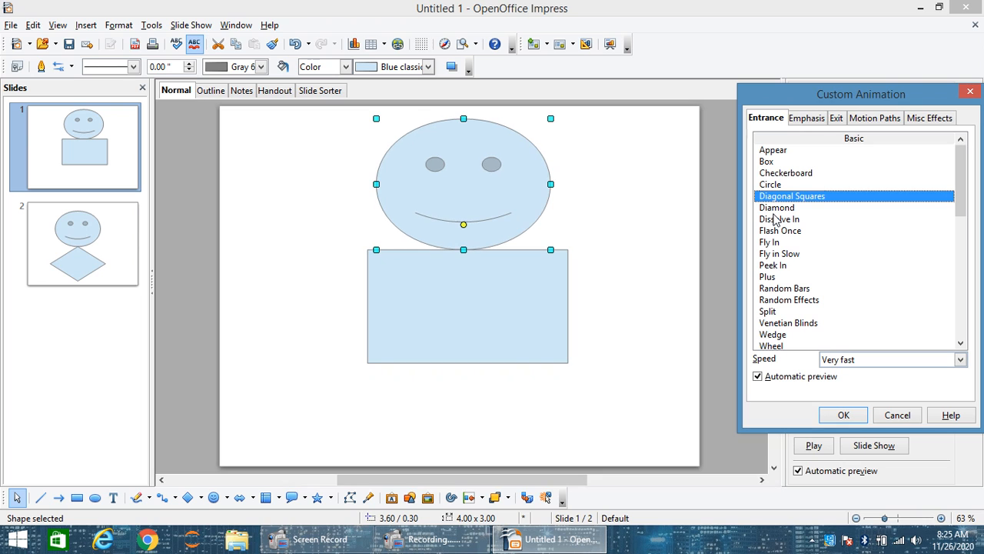
click(779, 209)
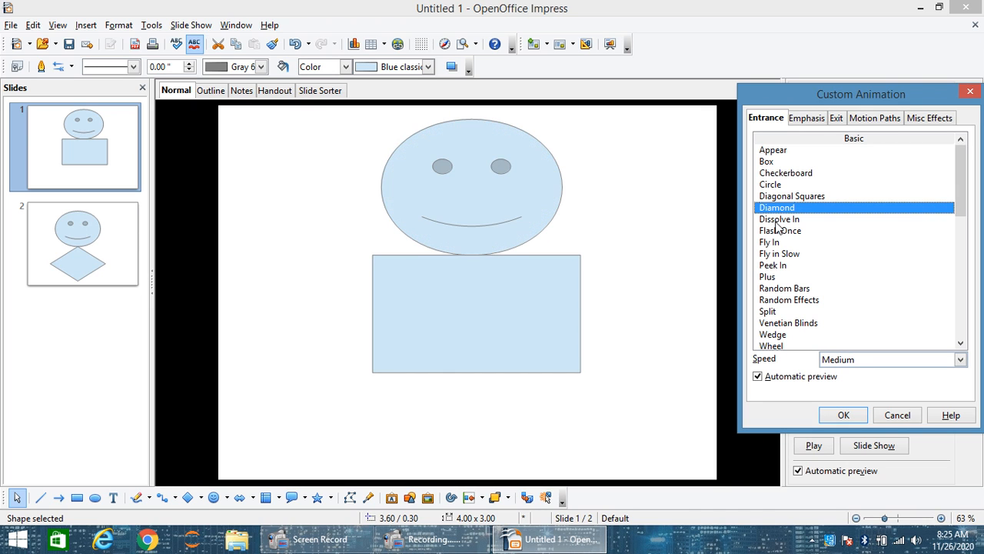
click(778, 221)
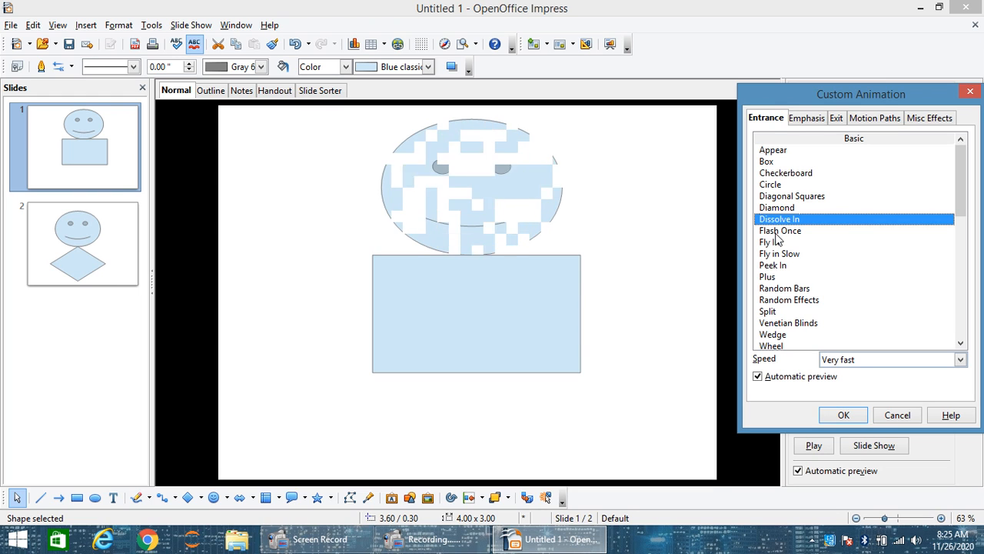
click(774, 232)
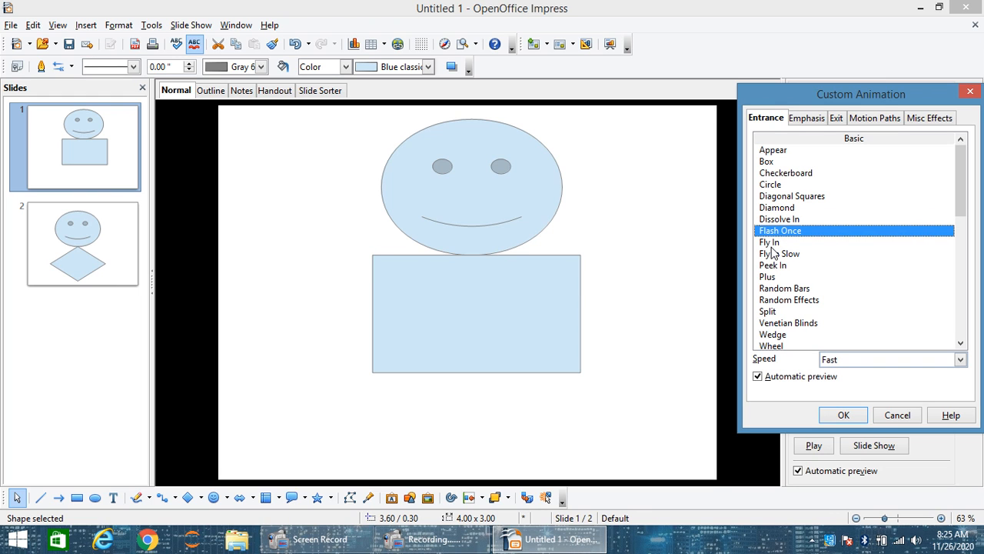
click(772, 245)
click(770, 265)
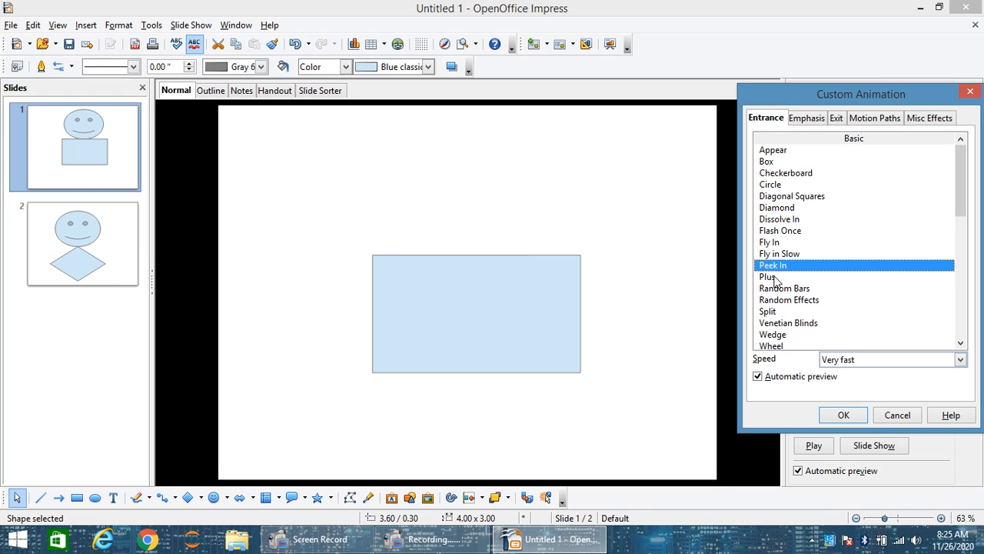
click(772, 255)
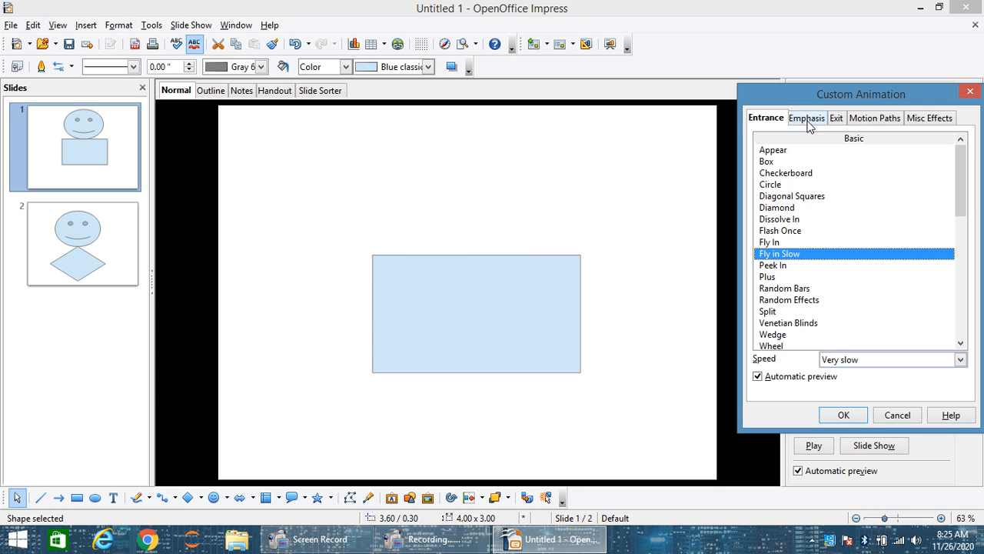
- Preview the Blast and Blink emphasis effects on the smiley face
click(806, 119)
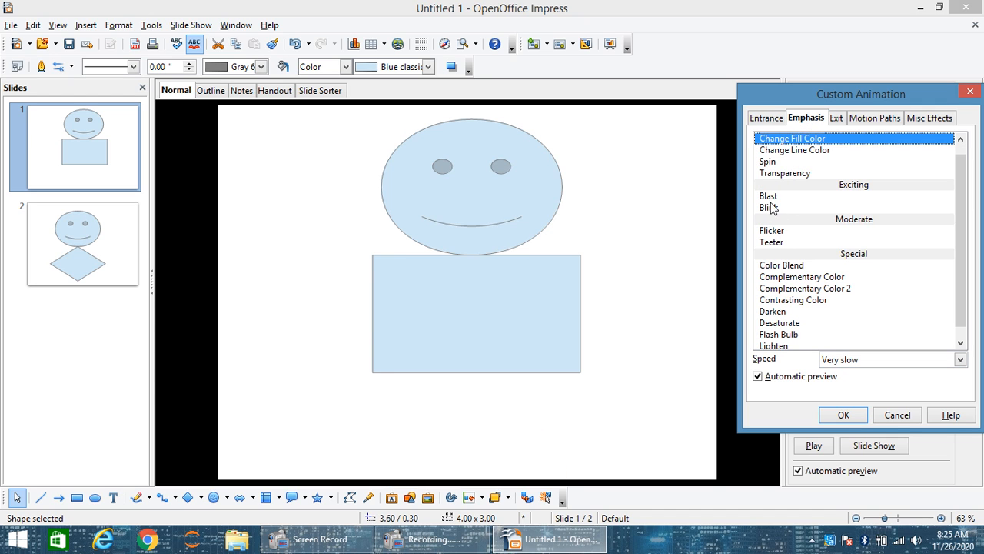
click(769, 197)
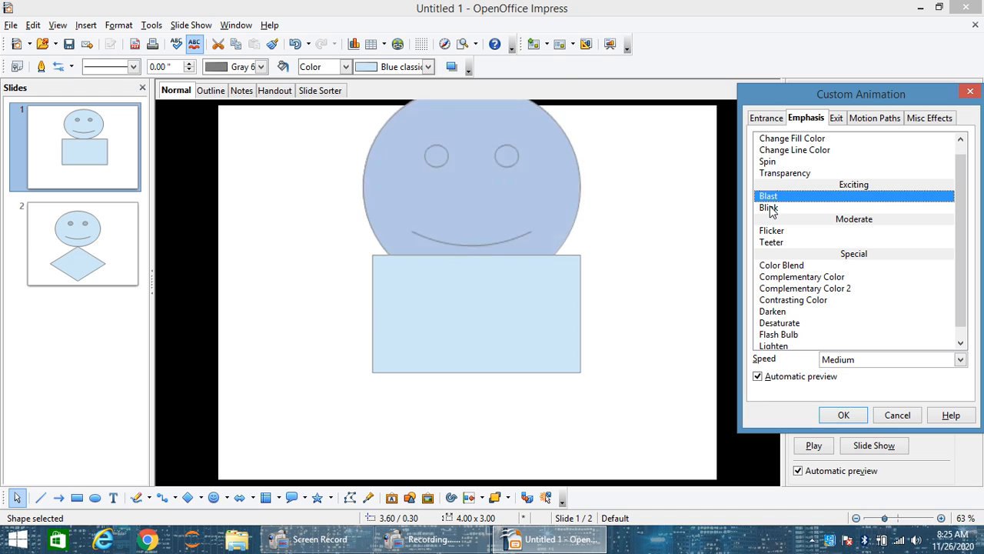
click(769, 207)
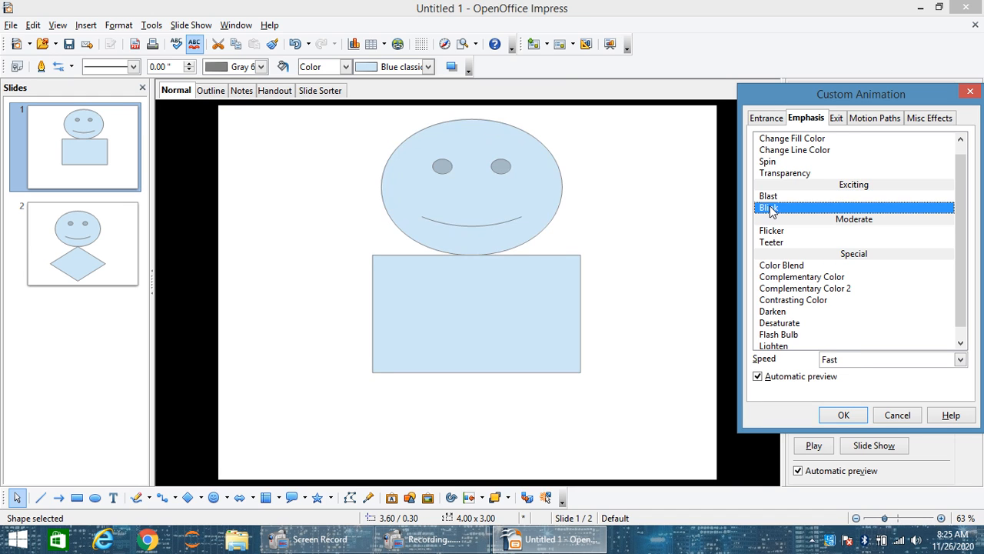
- Apply the Spin emphasis effect to the smiley face after checking the other effect categories
click(768, 162)
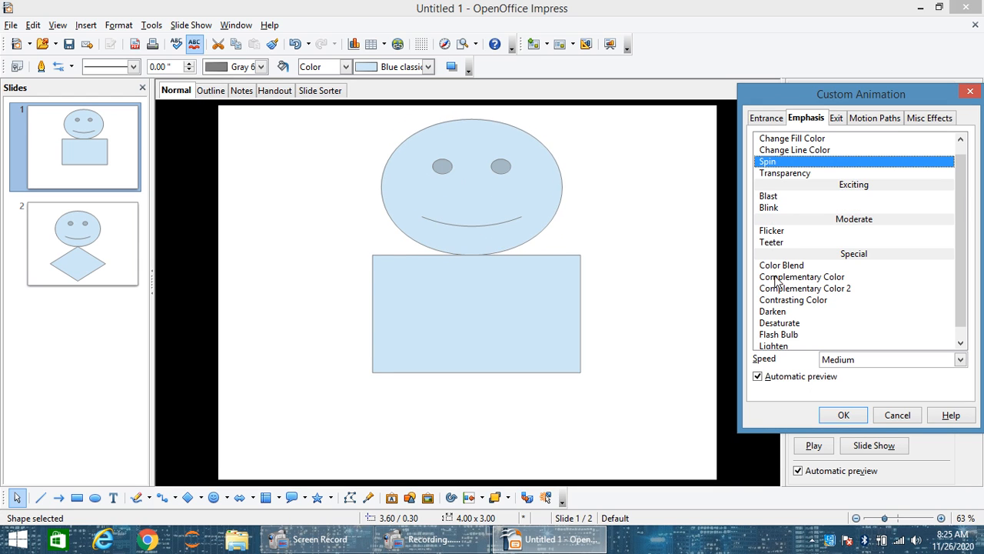
click(836, 122)
click(864, 120)
click(927, 119)
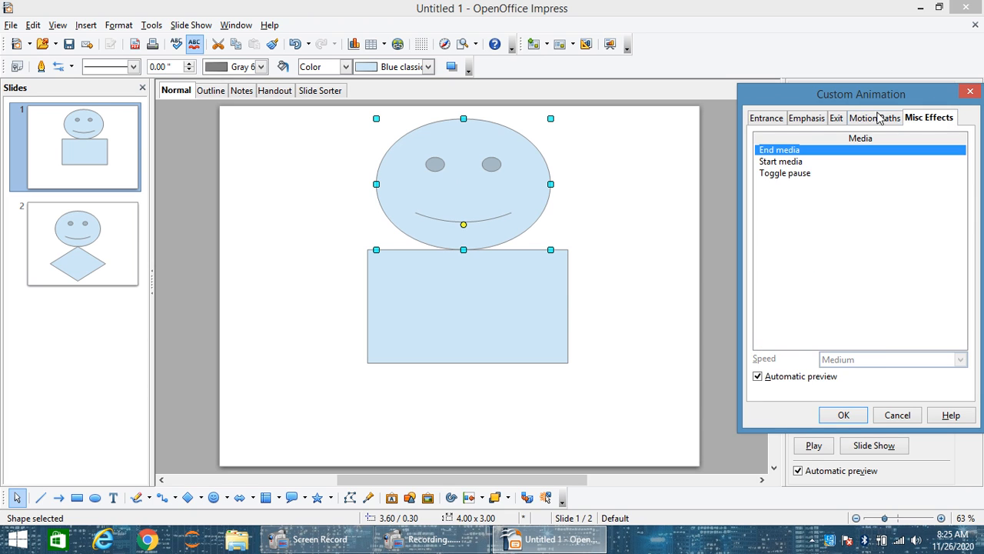
click(806, 123)
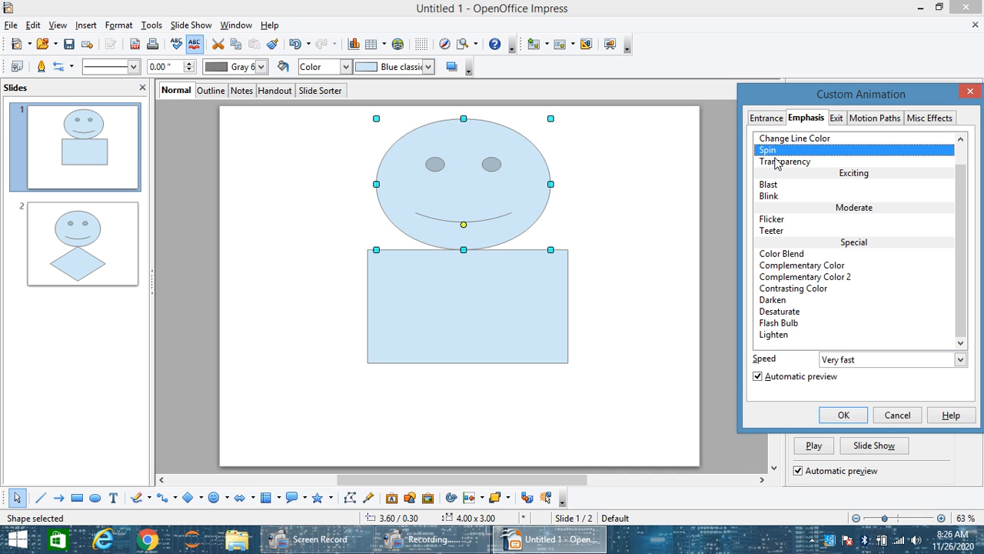
click(841, 417)
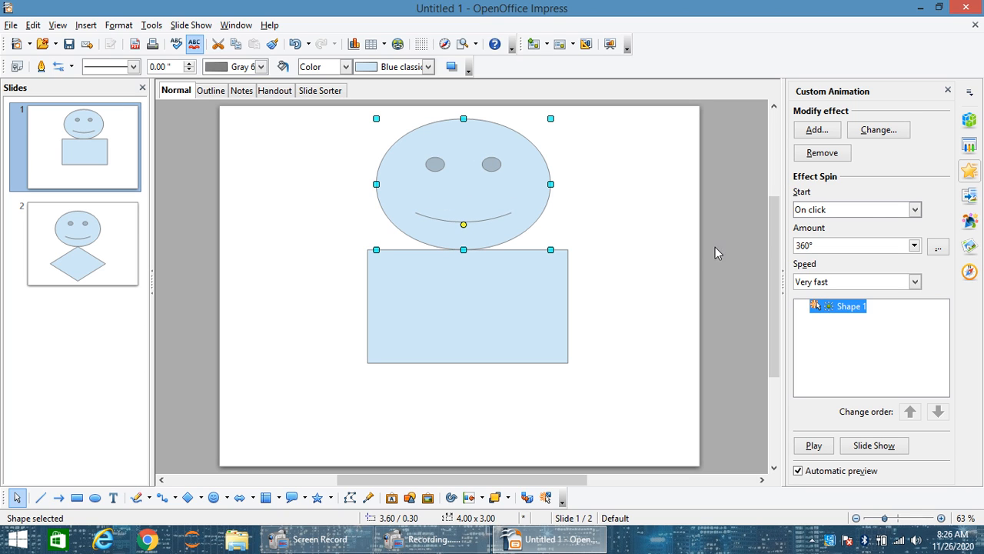
- Check the start options of the Spin effect and try a quarter spin and a full spin as its amount
click(845, 211)
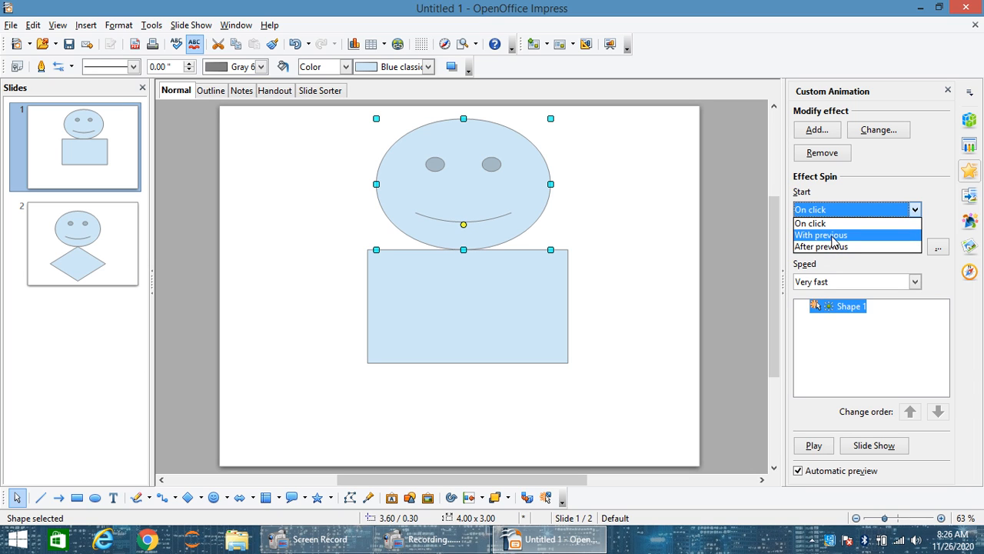
click(754, 236)
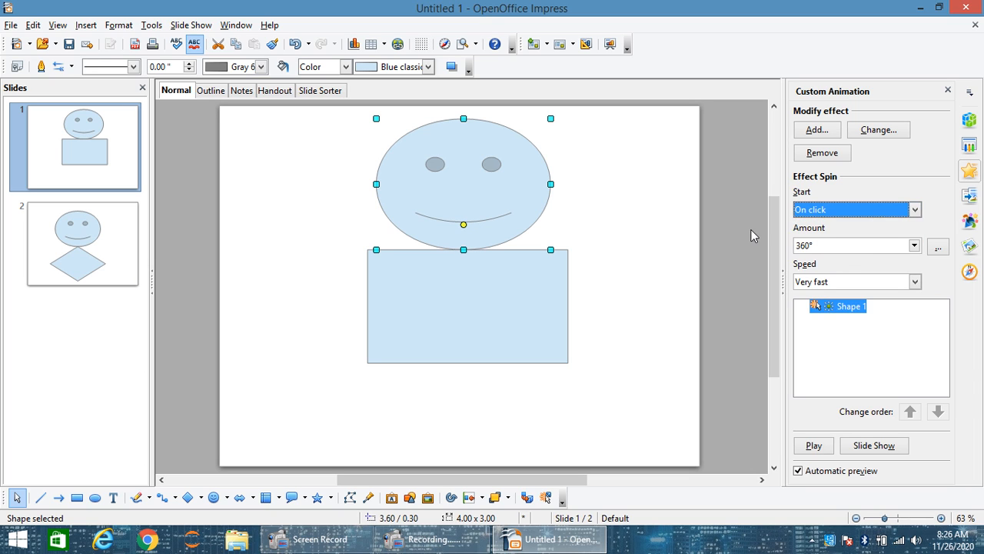
click(823, 246)
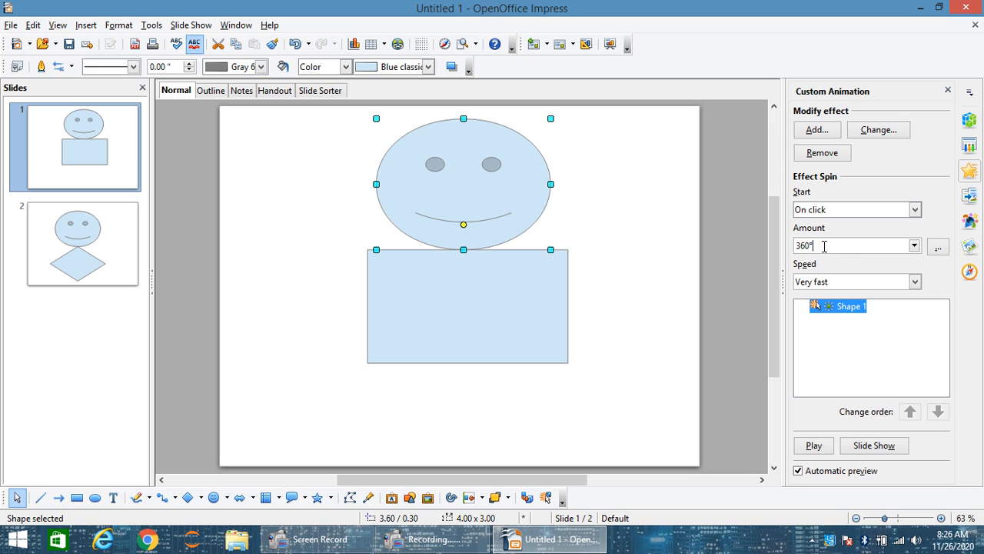
click(914, 246)
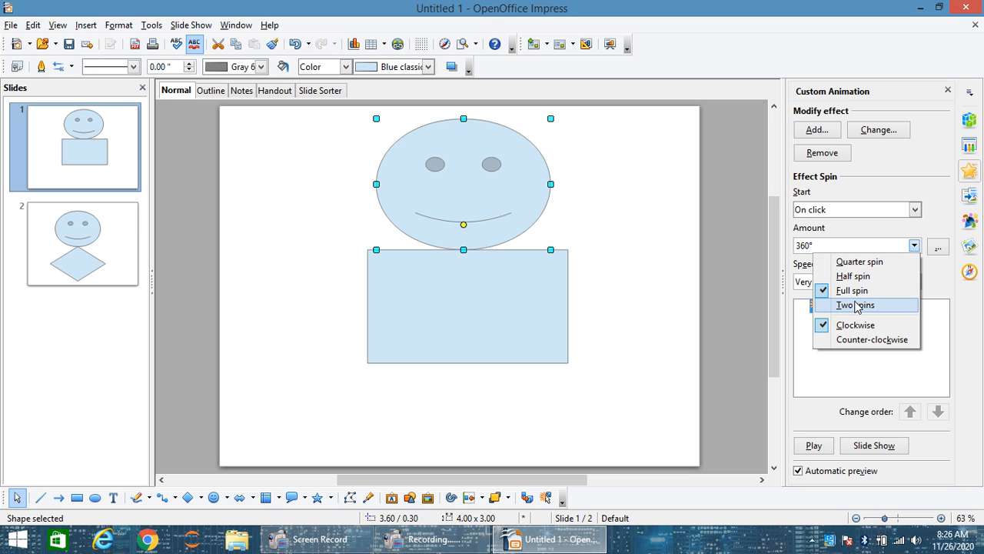
click(855, 263)
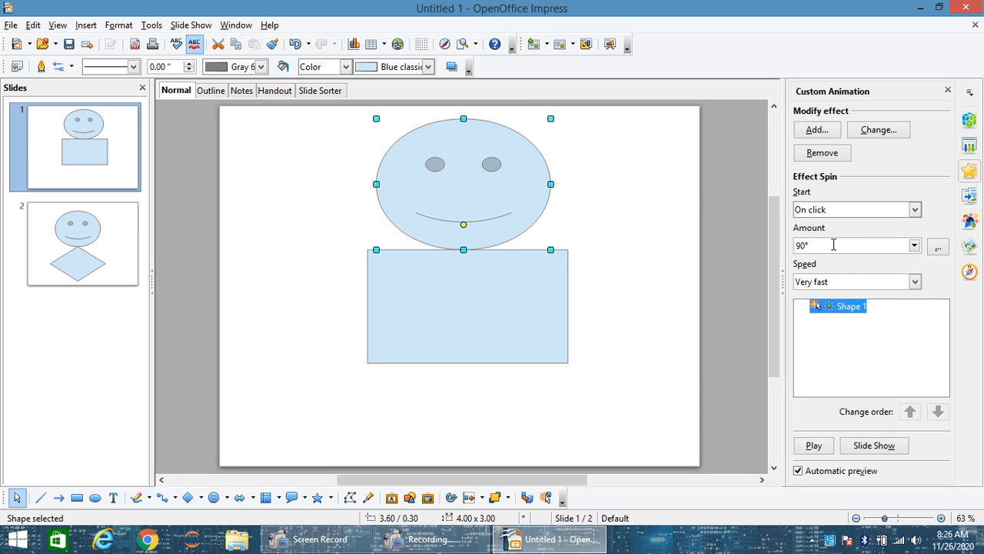
click(912, 245)
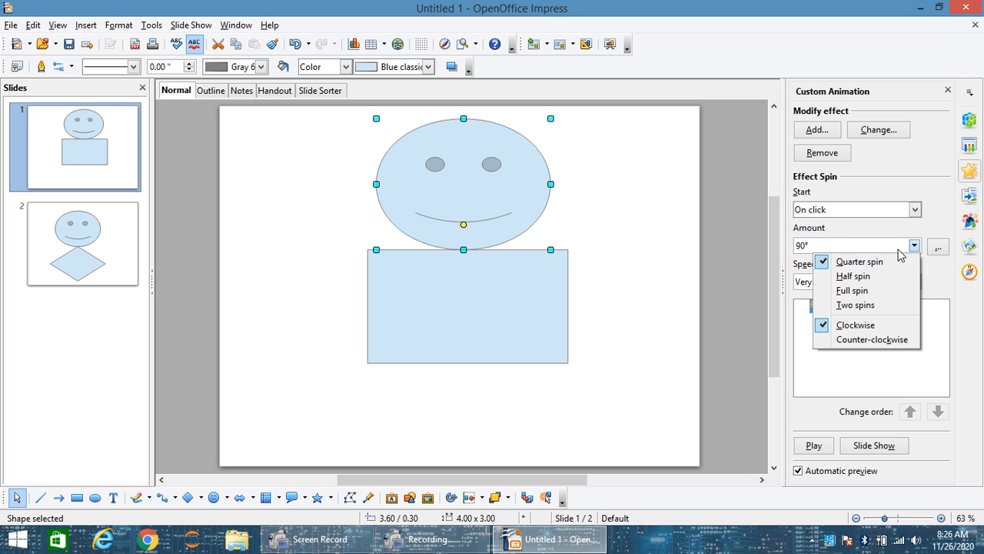
click(857, 291)
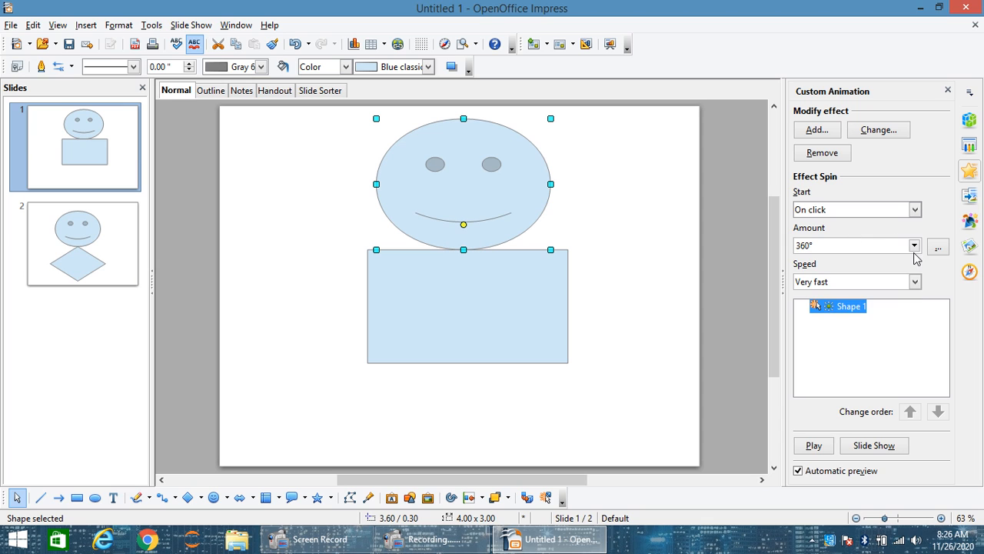
- Set the smiley face's Spin effect to two spins (720°) at Medium speed
click(914, 246)
click(861, 306)
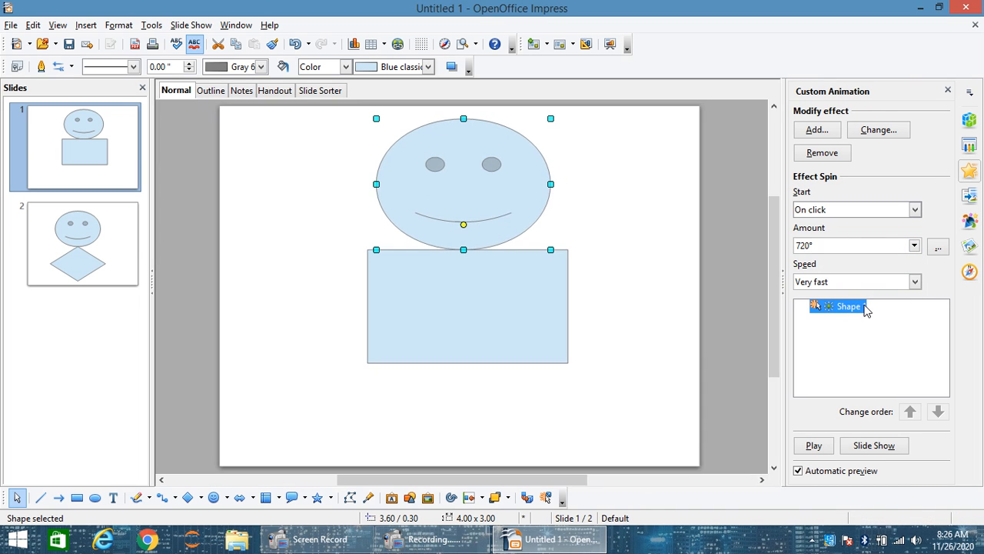
click(915, 281)
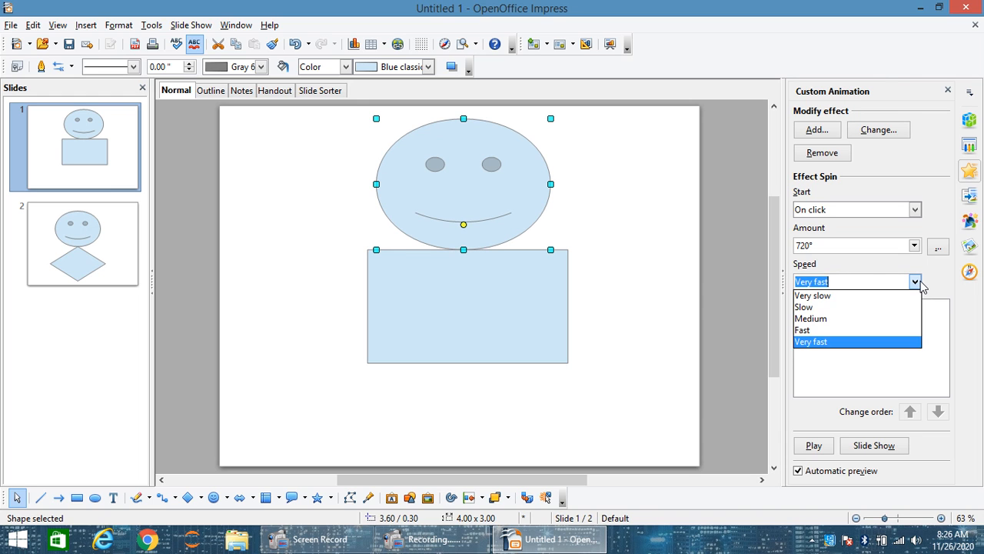
click(822, 320)
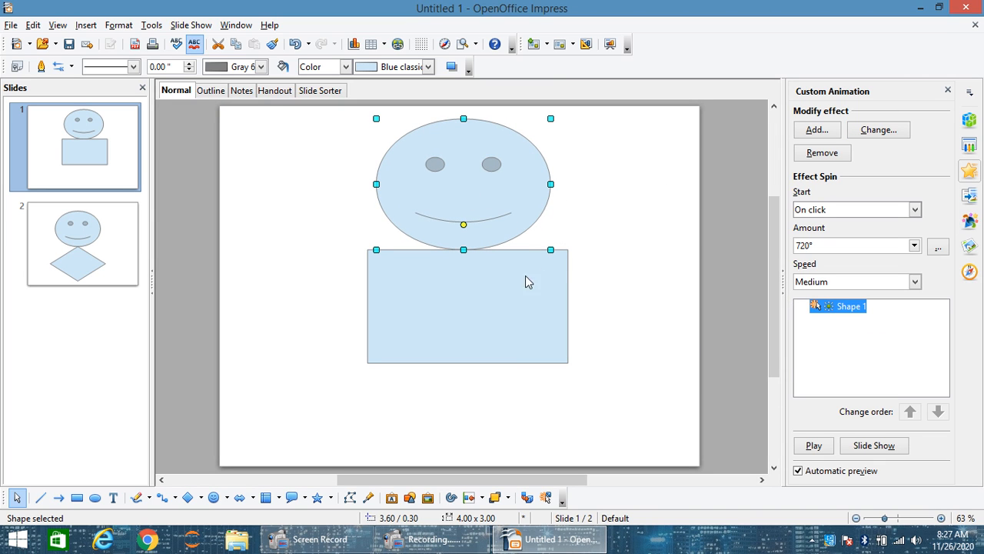
- Preview the Diagonal Squares, Fly in Slow and Random Effects entrance effects on slide 1's rectangle
click(462, 301)
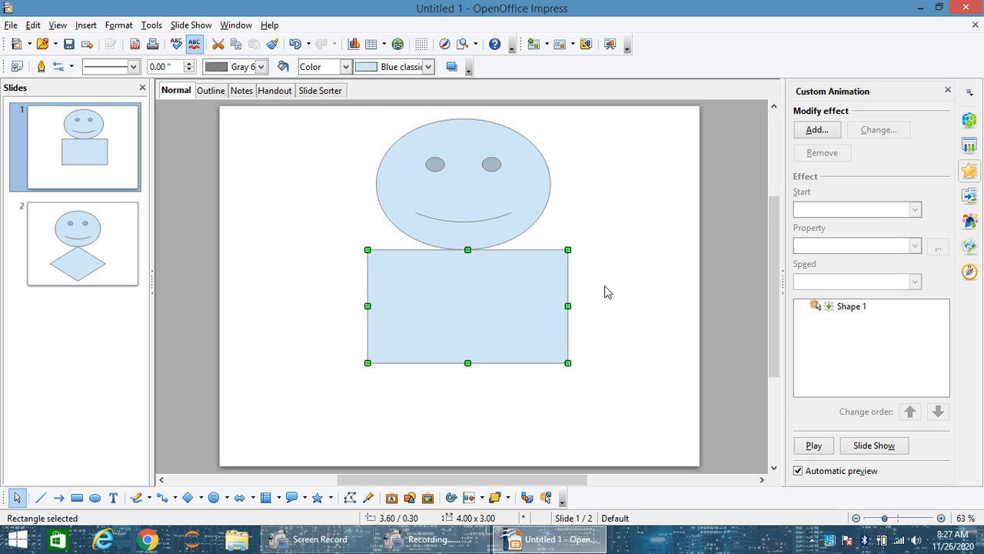
click(820, 132)
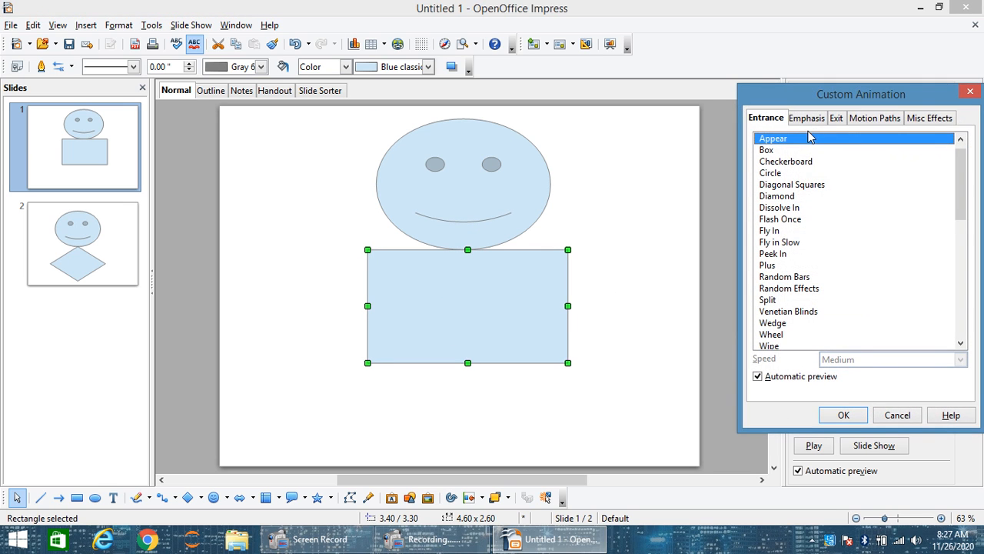
click(773, 185)
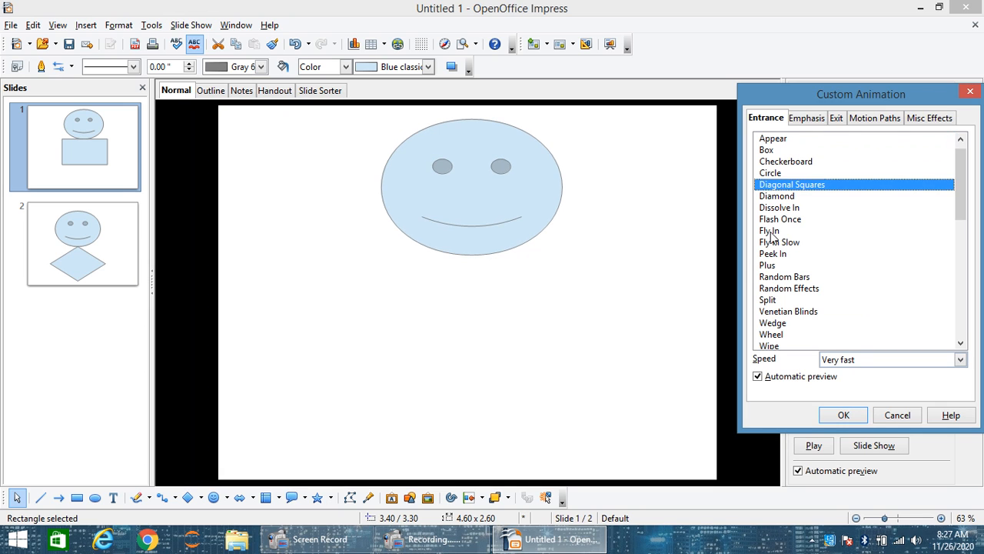
click(775, 242)
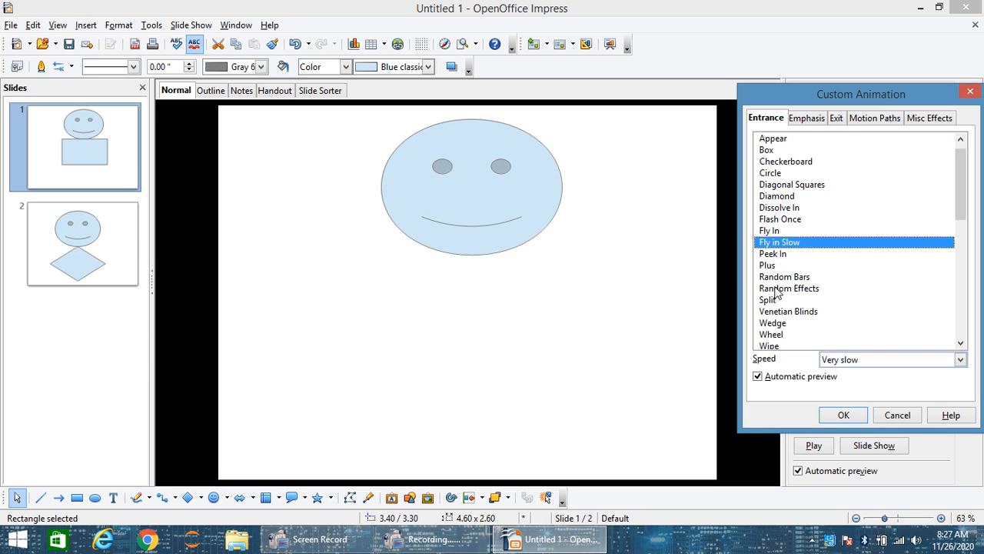
click(777, 289)
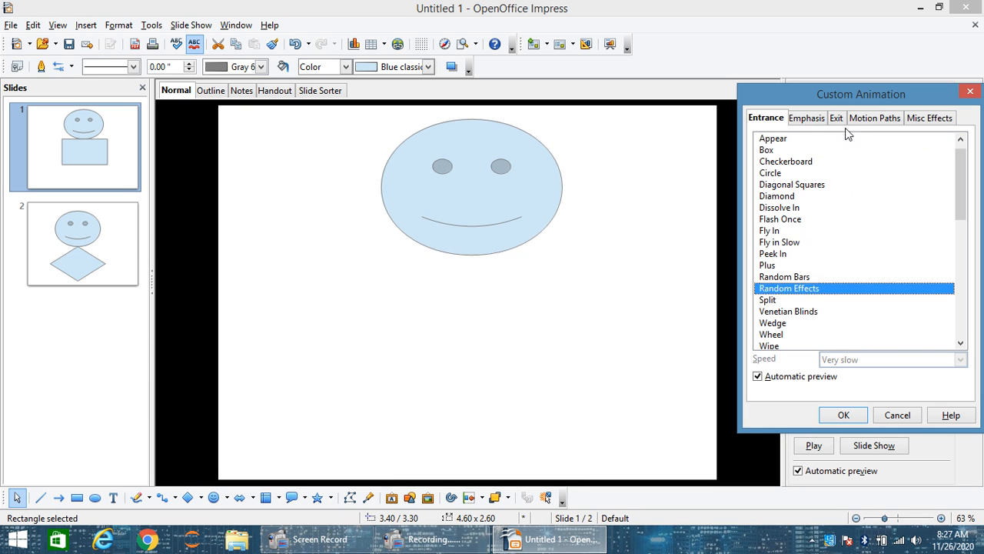
- Preview the Complementary Color 2, Darken and Desaturate emphasis effects on the rectangle
click(817, 119)
click(846, 289)
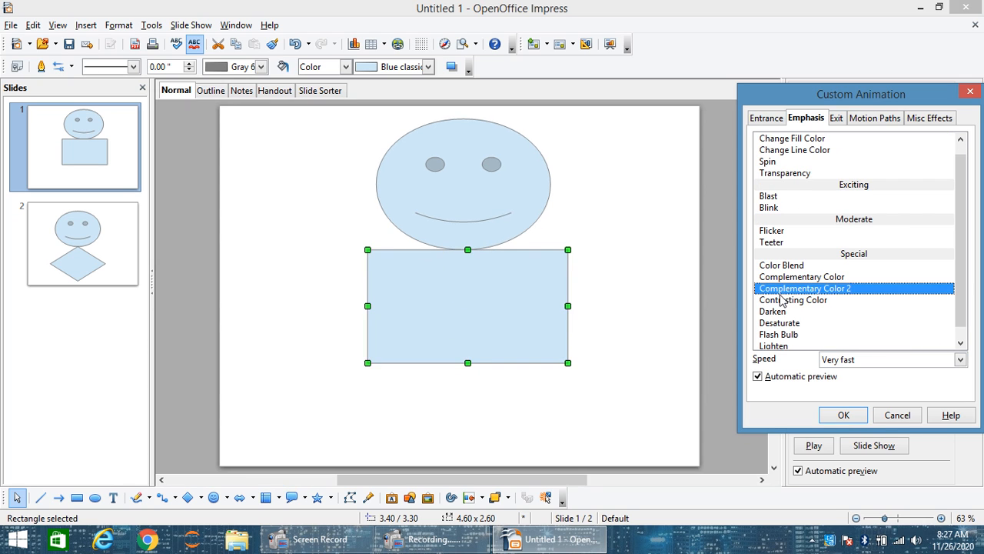
drag(961, 265, 963, 301)
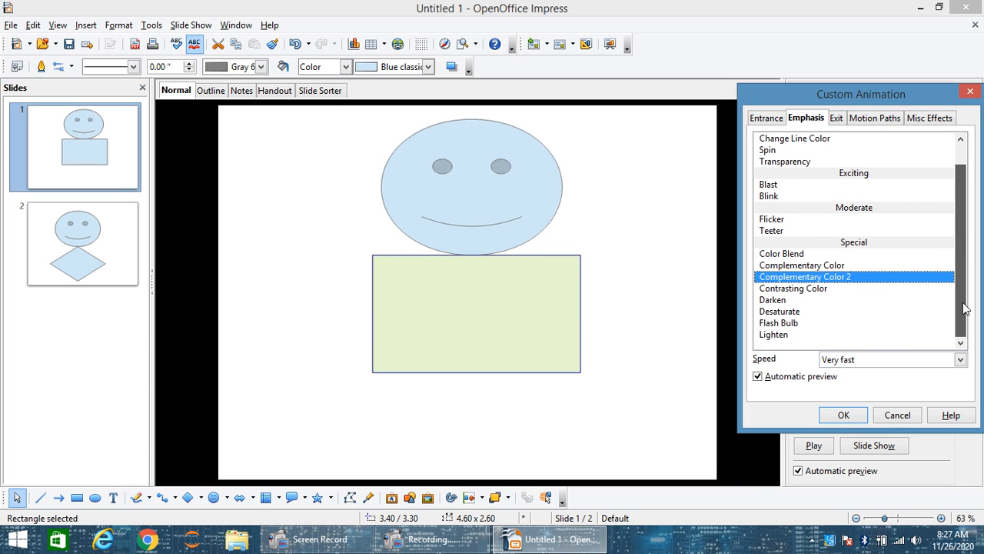
click(778, 301)
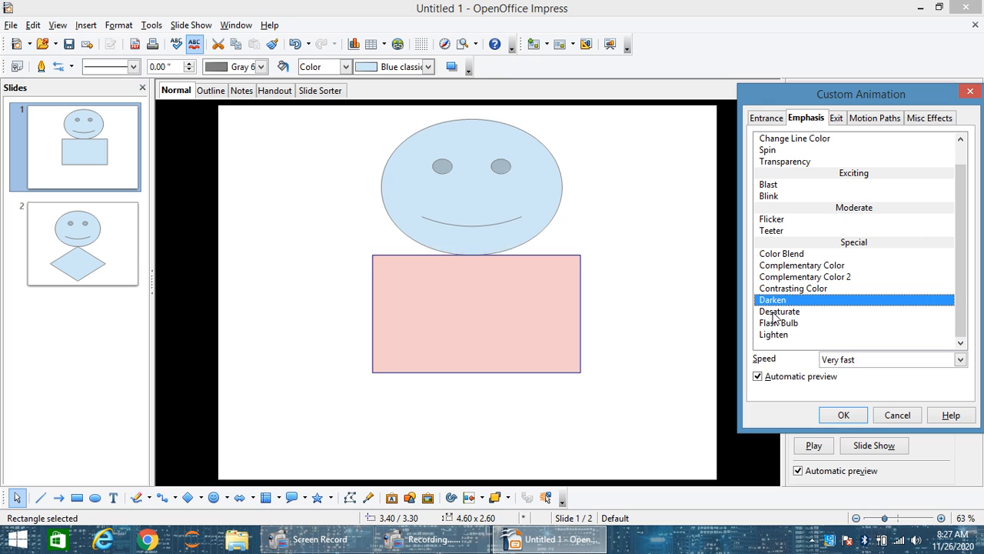
click(777, 311)
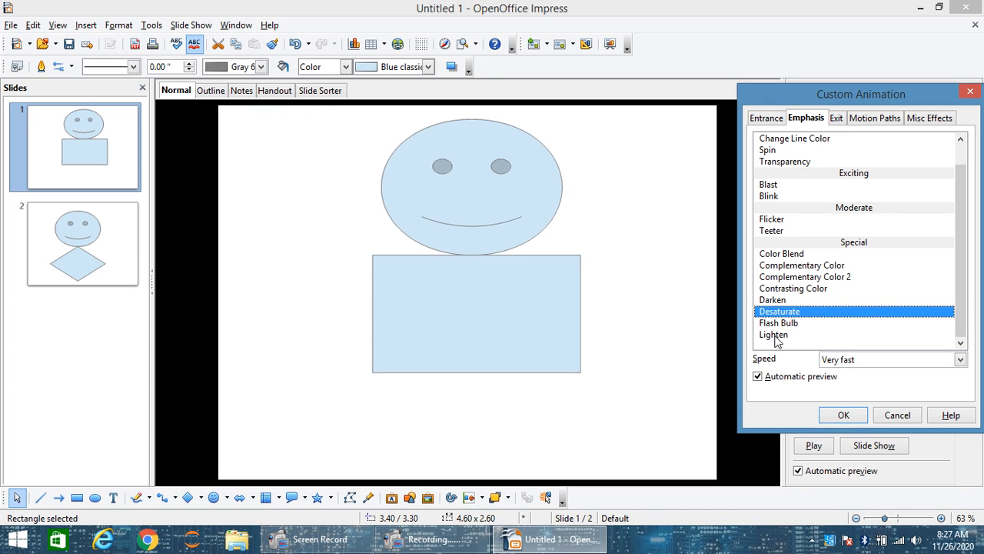
- Apply the Flash Bulb emphasis effect to the rectangle after comparing it with Lighten
click(778, 323)
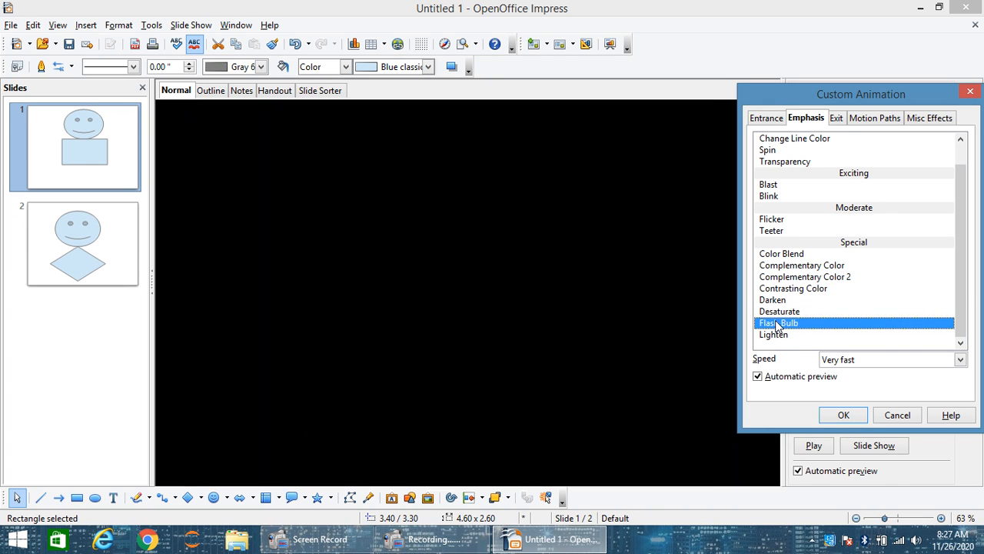
click(774, 335)
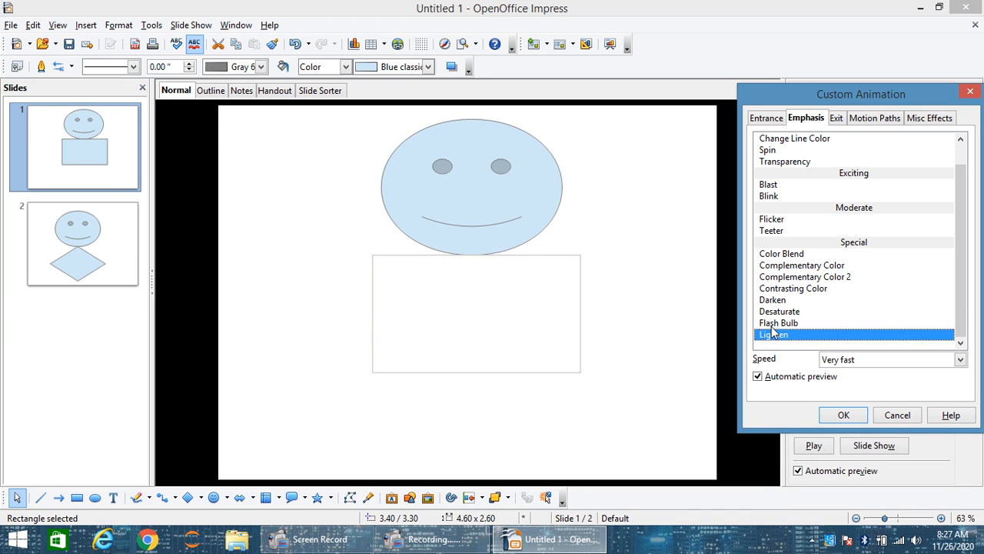
click(775, 323)
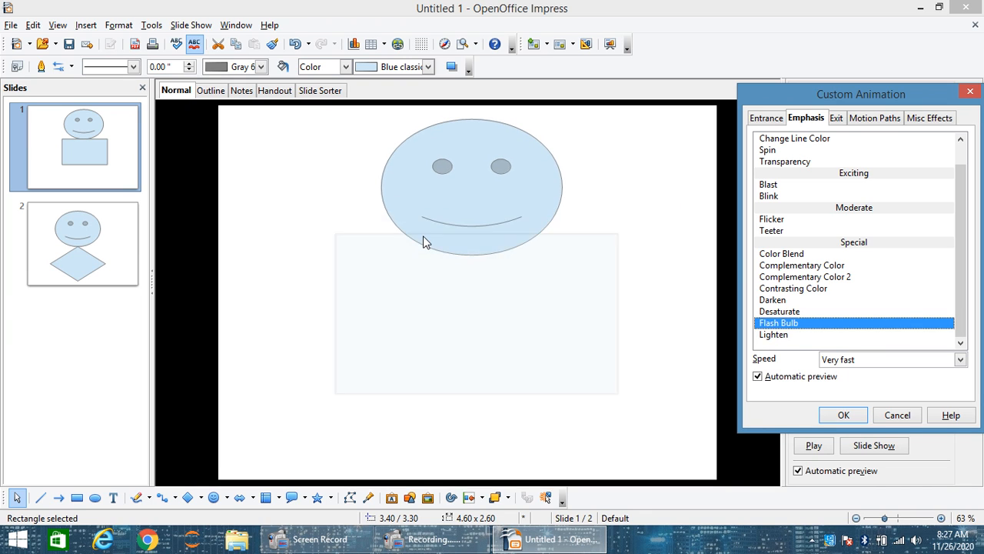
click(838, 415)
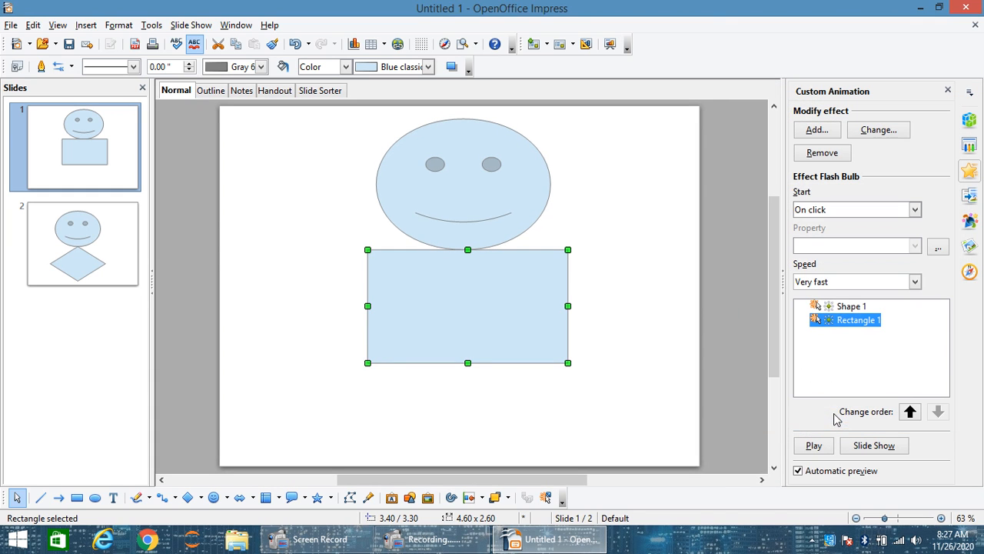
- Set the rectangle's Flash Bulb effect to start After previous at Medium speed, after trying With previous
click(861, 215)
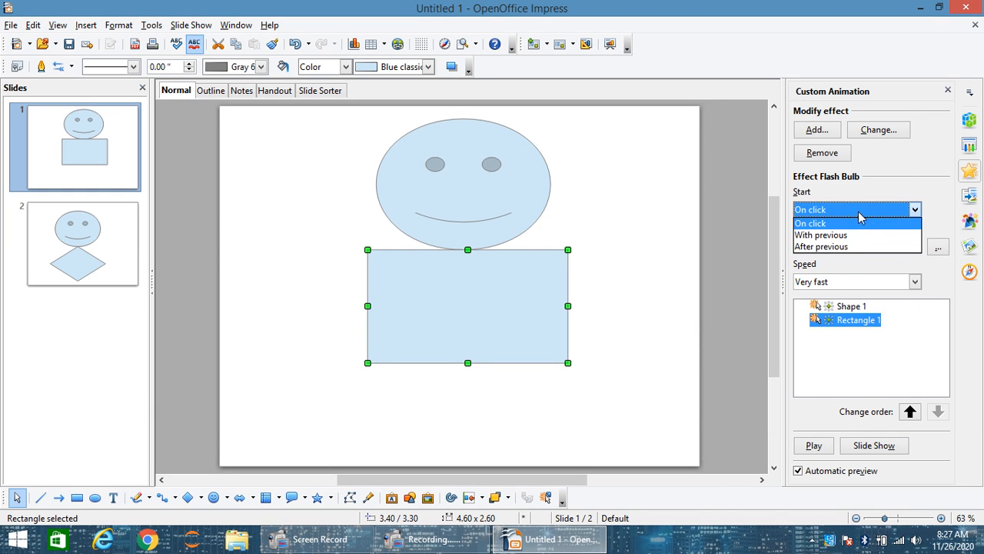
click(834, 235)
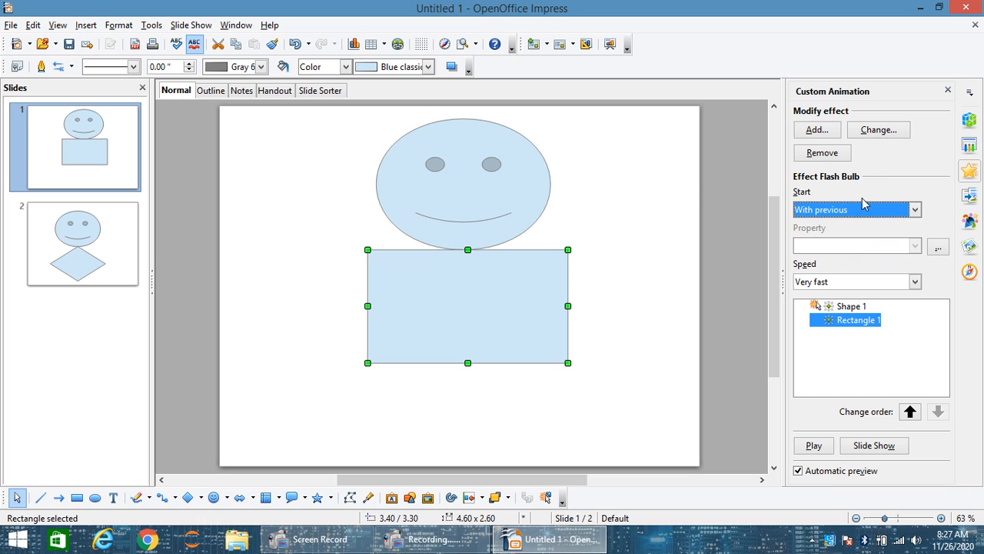
click(859, 212)
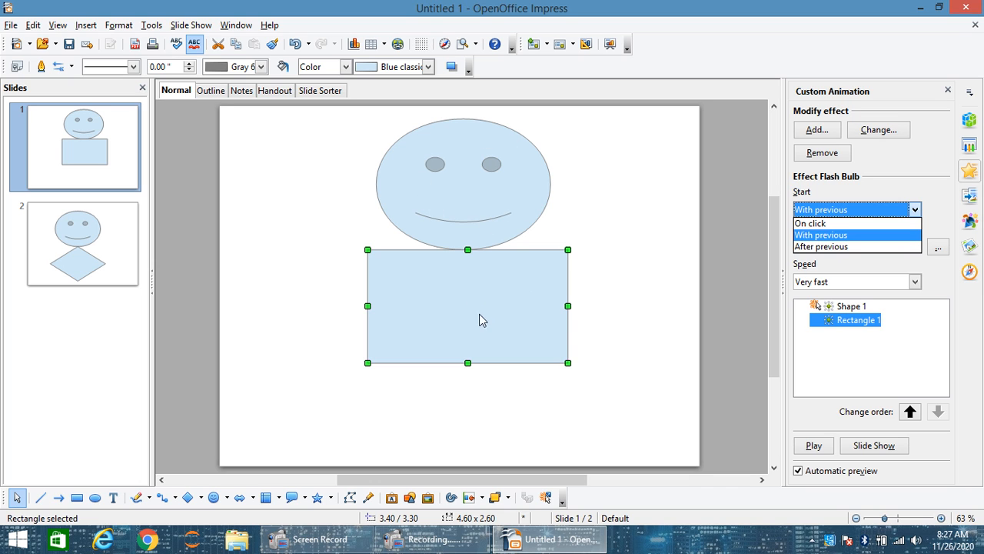
click(807, 247)
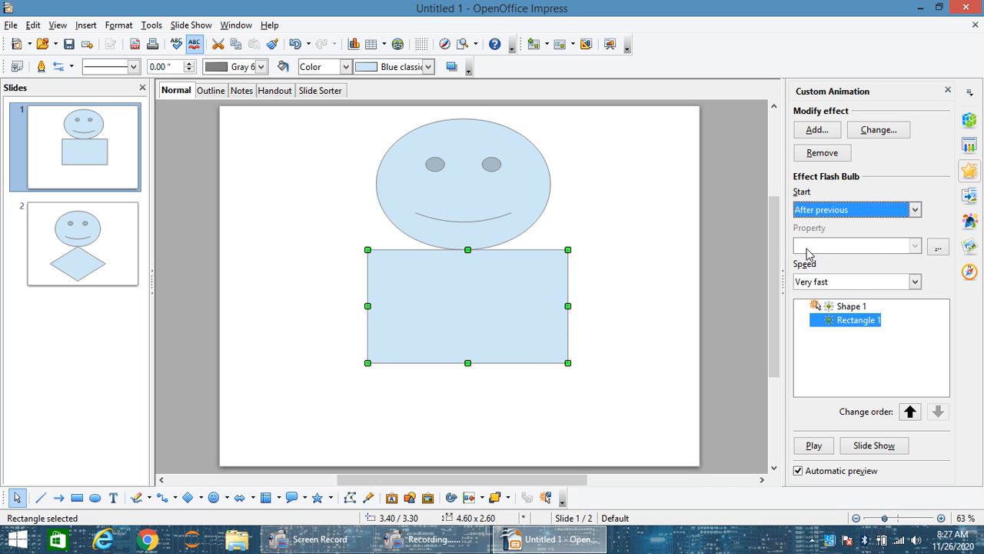
click(917, 283)
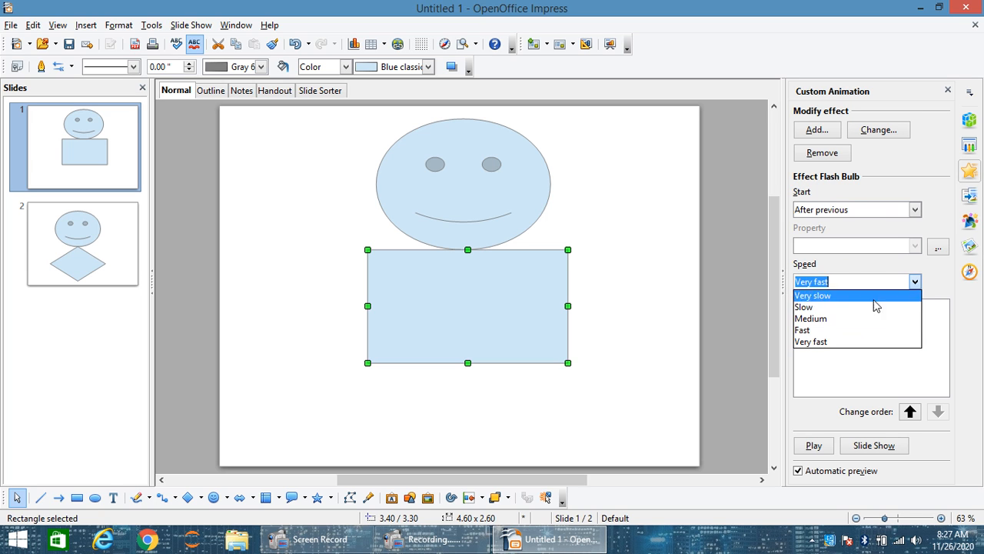
click(820, 322)
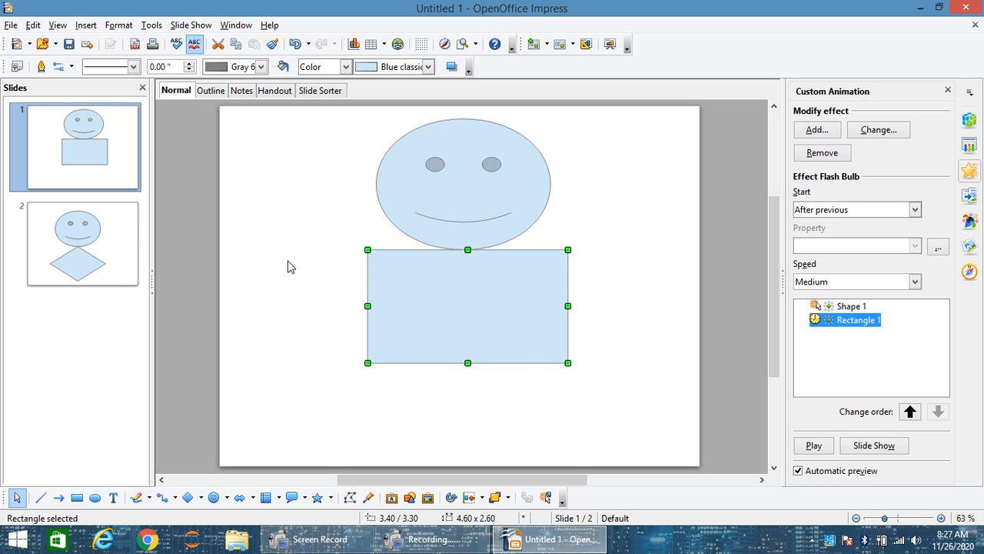
- Apply the Spin emphasis effect to both the smiley face and the diamond on slide 2
click(132, 258)
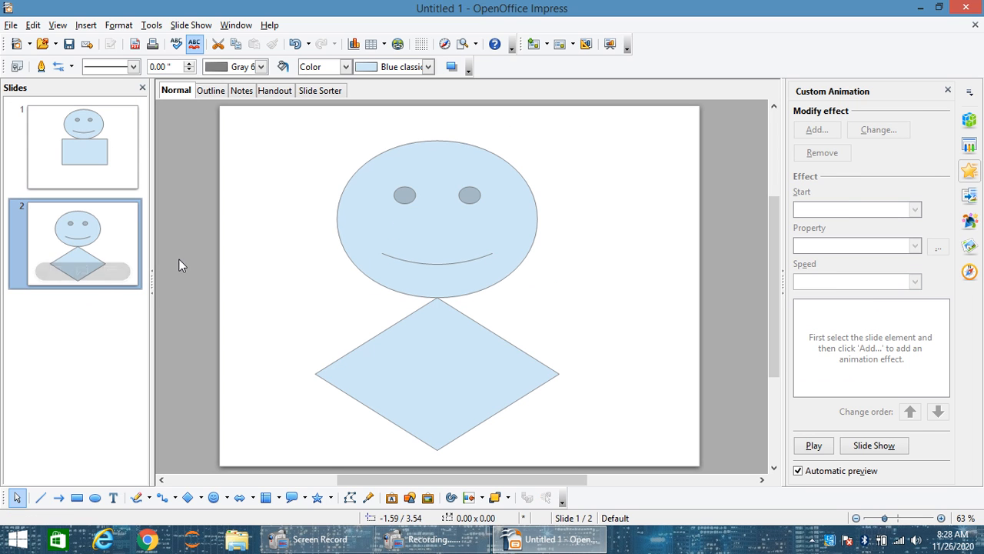
click(449, 246)
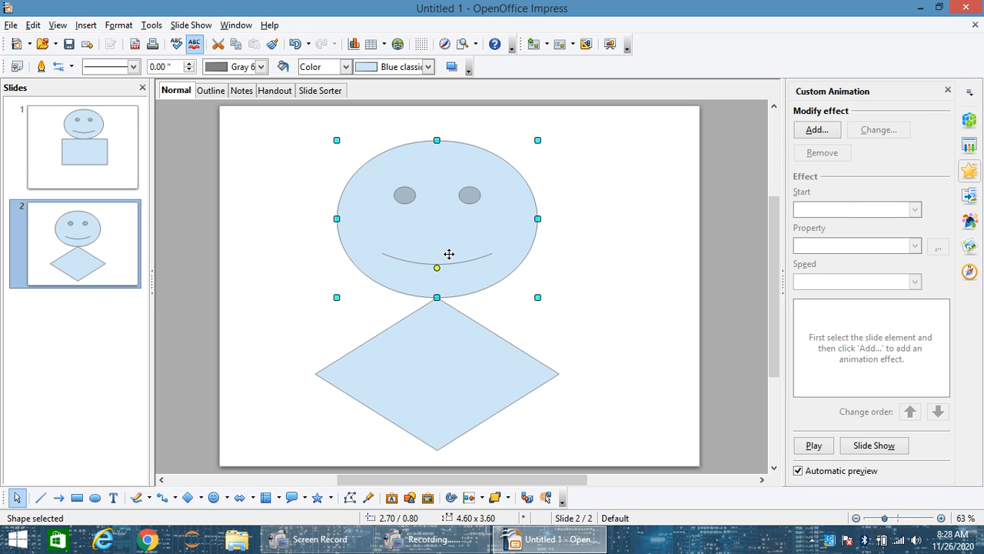
click(447, 346)
click(463, 225)
key(ctrl+a)
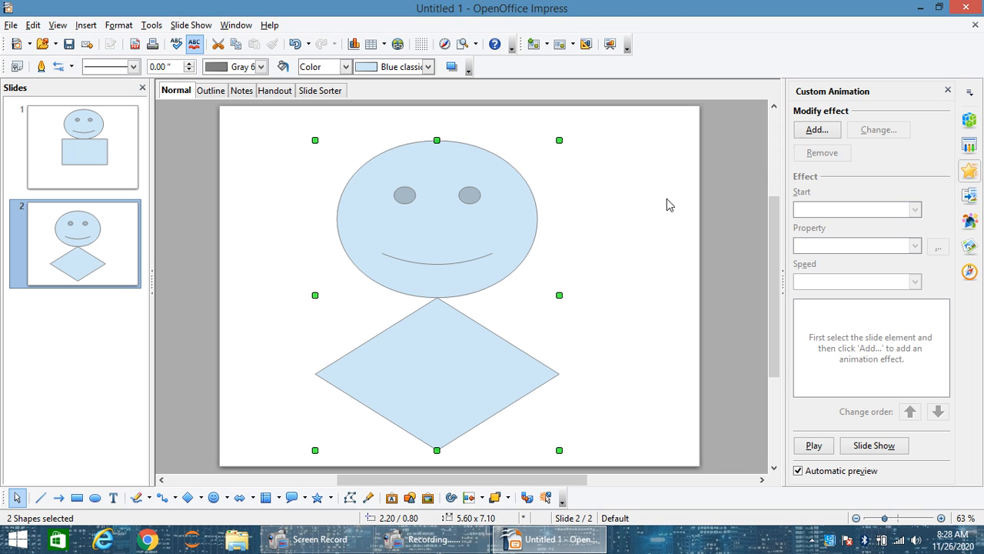
click(817, 129)
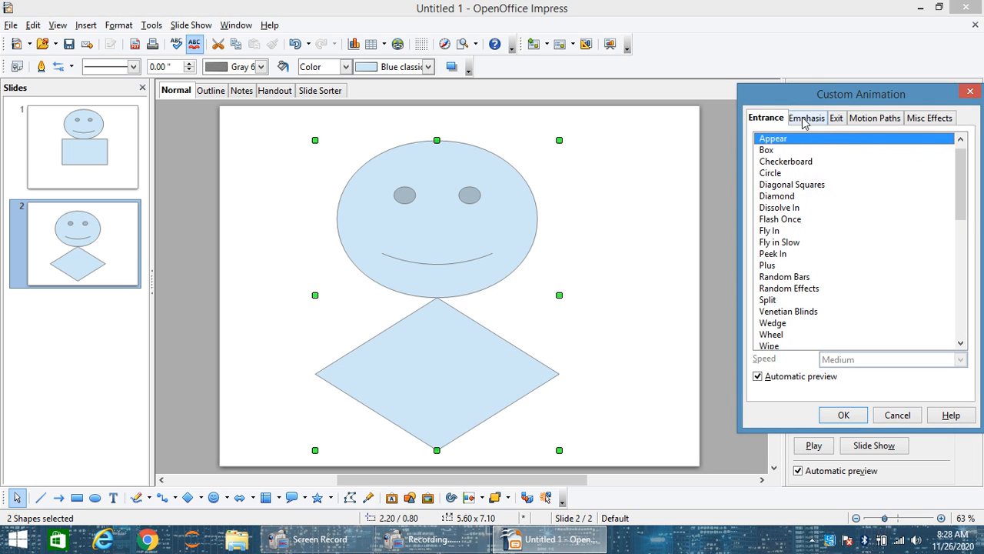
click(807, 122)
click(767, 163)
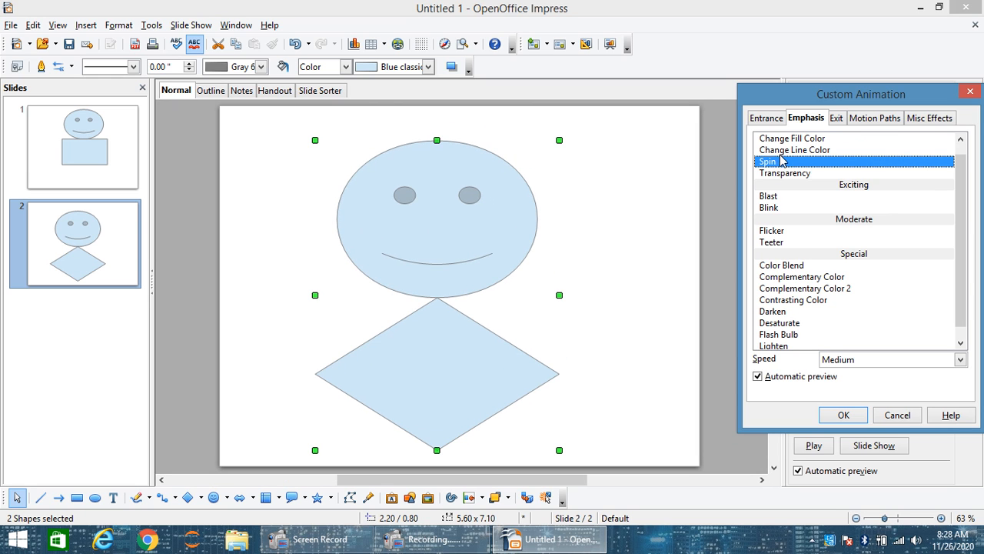
click(843, 414)
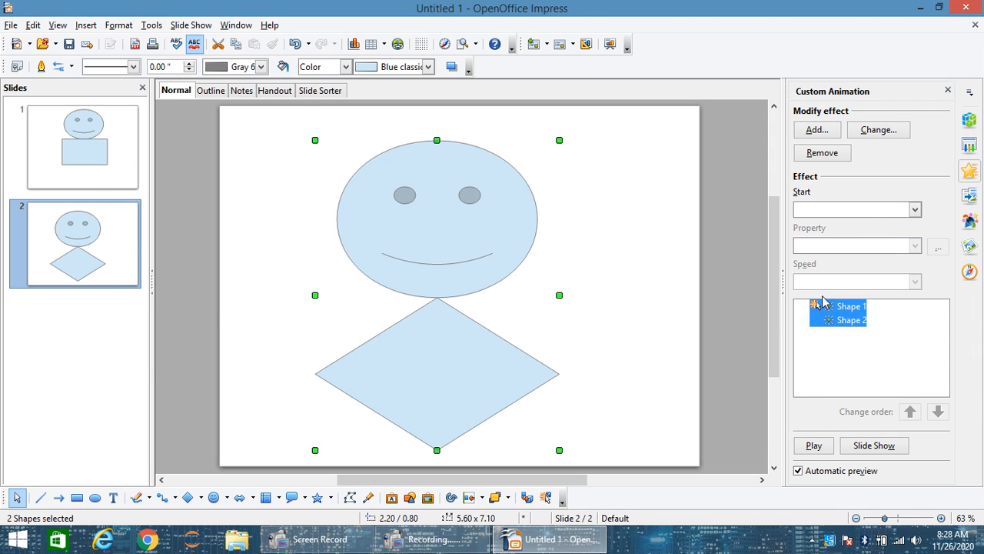
- Set both Spin effects on slide 2 to start With previous and play the slide's animation
click(915, 209)
click(836, 235)
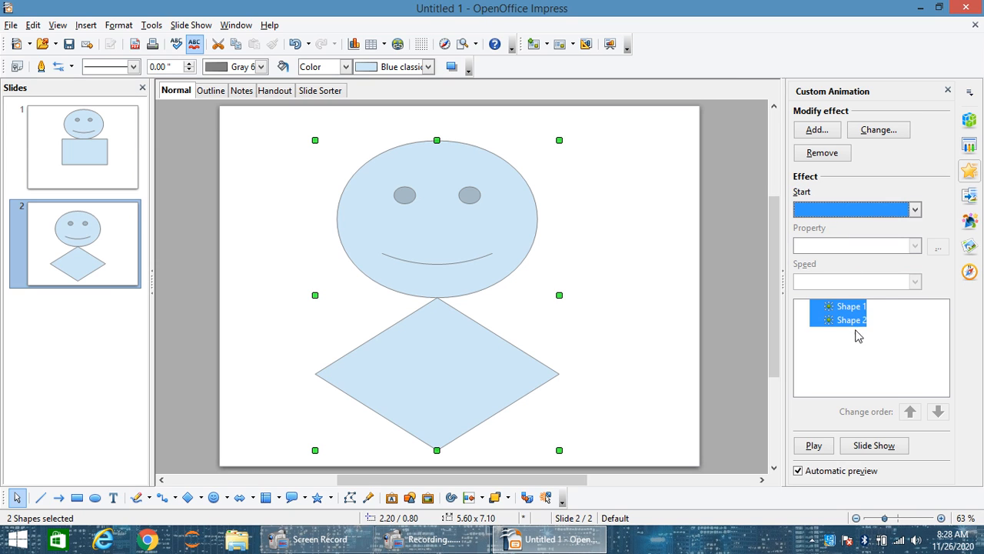
click(817, 448)
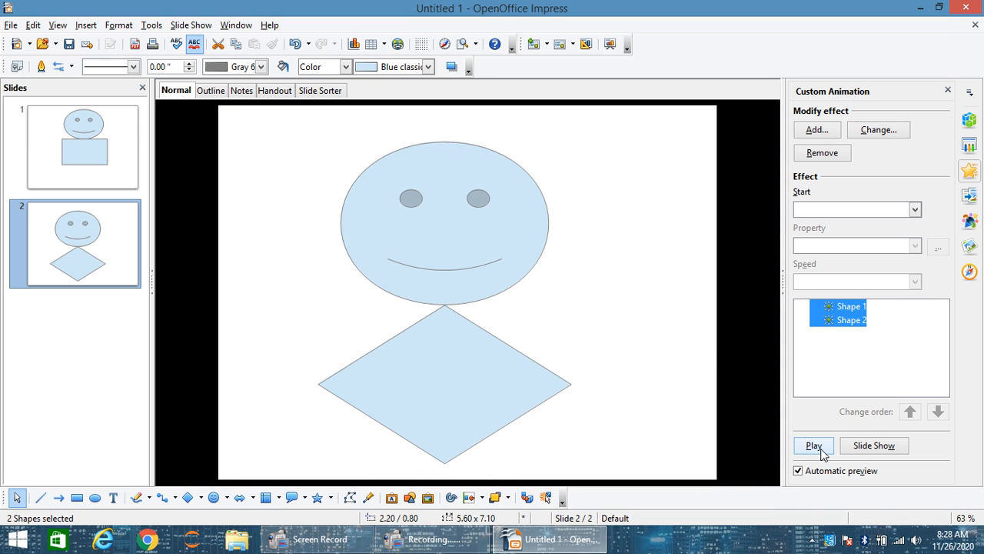
- Run the slide show from slide 1 through both slides and return to editing
click(127, 176)
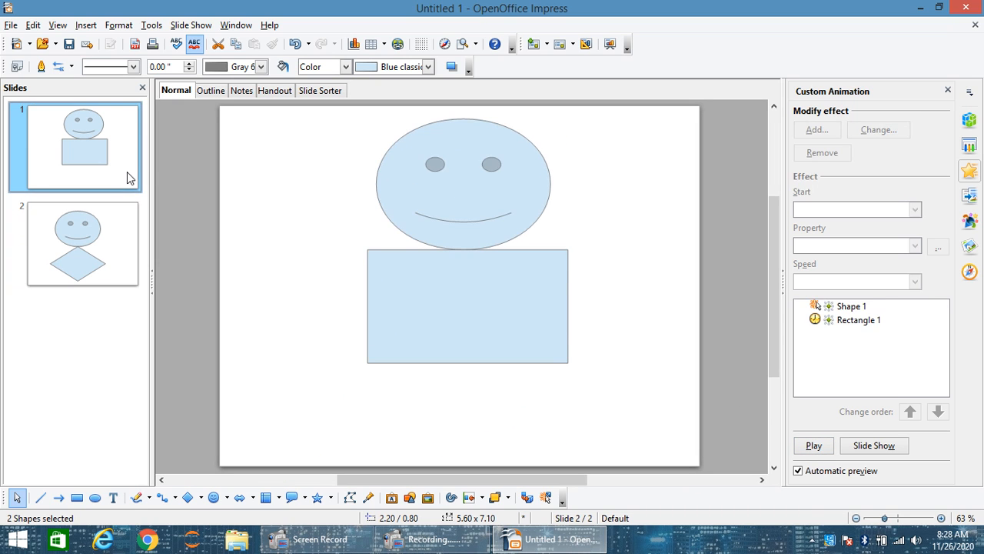
click(189, 25)
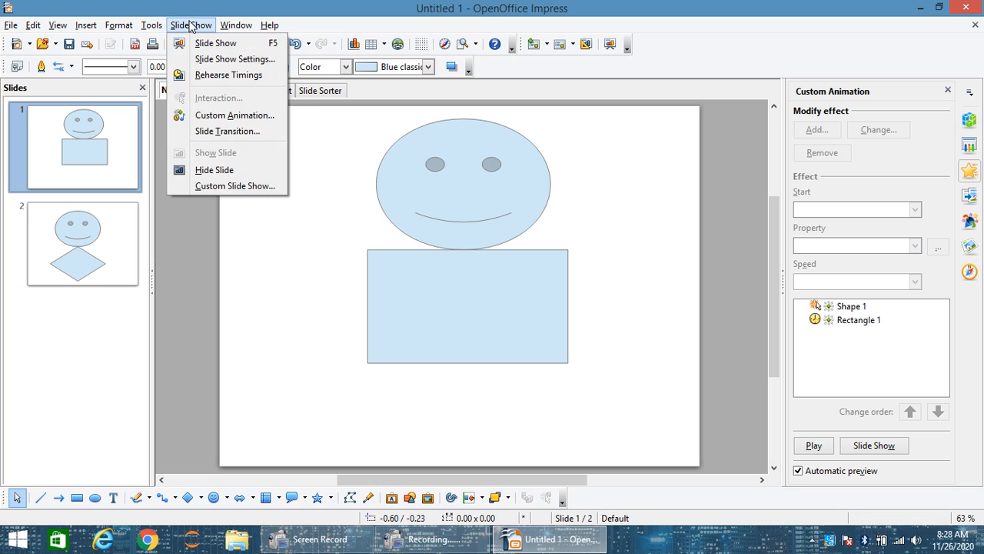
click(221, 48)
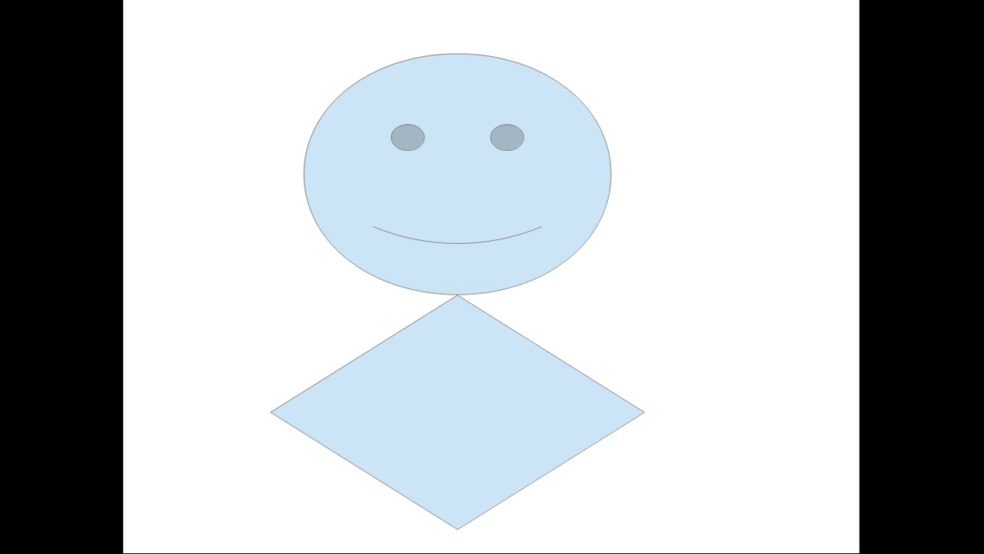
click(223, 90)
click(224, 90)
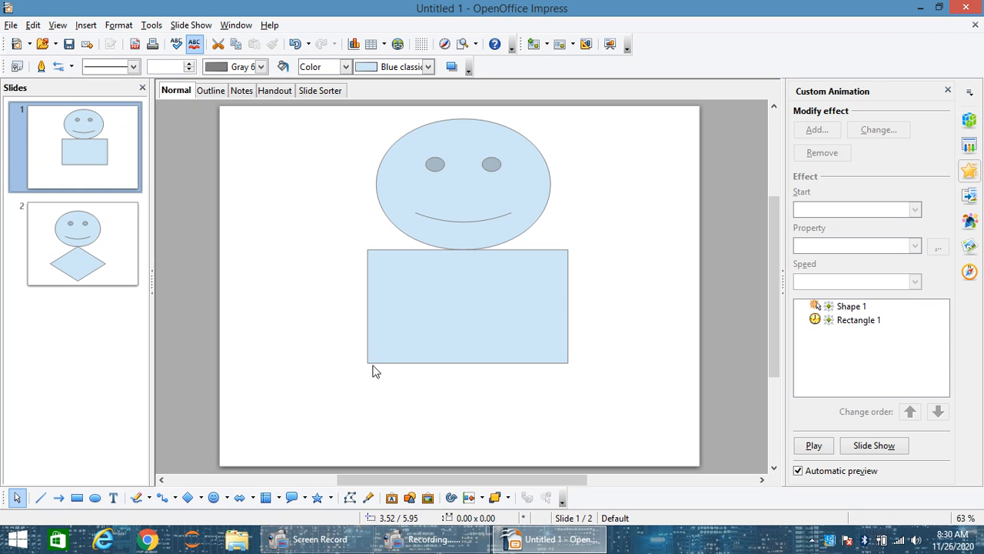
- Review the animation settings assigned to the rectangle and the smiley face on slide 1
mouse_move(100, 188)
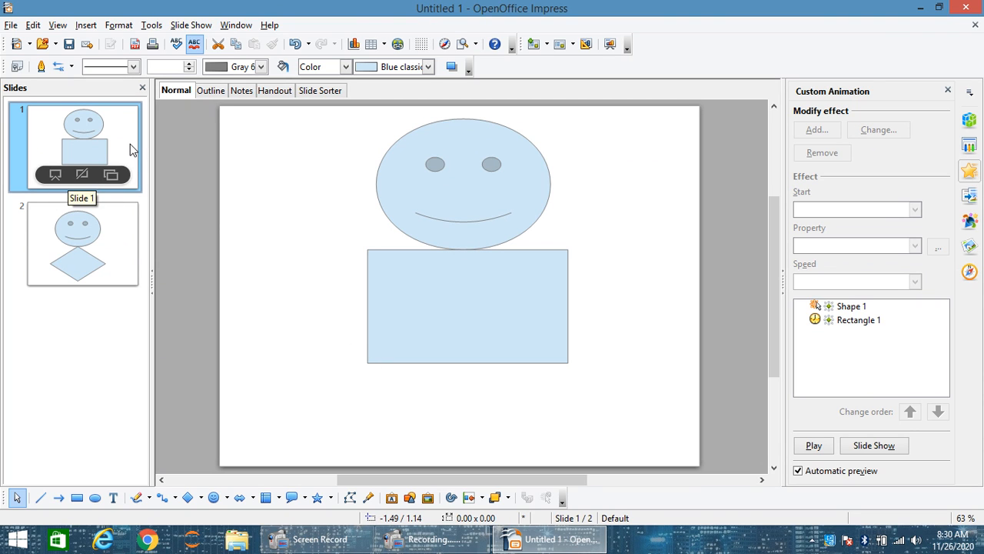
click(331, 306)
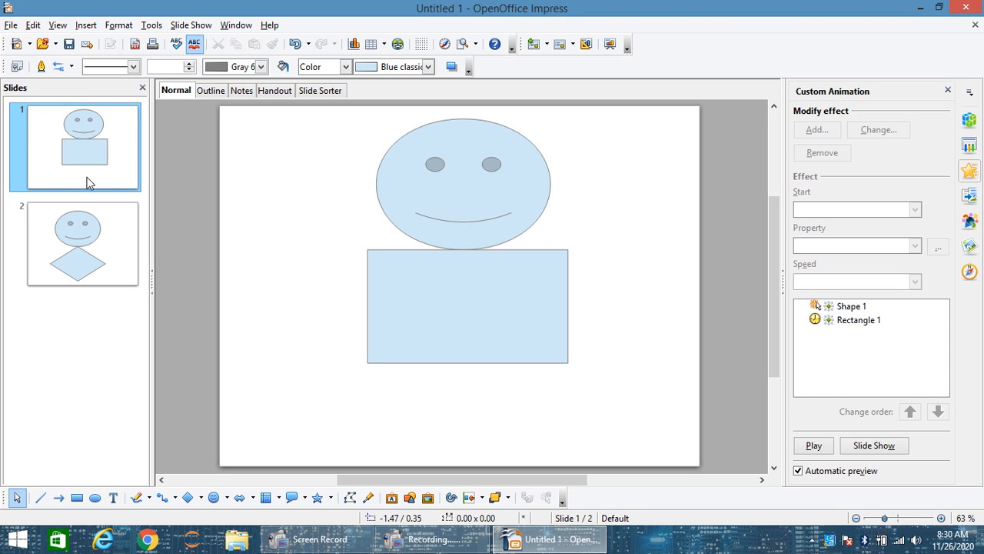
click(513, 203)
click(528, 287)
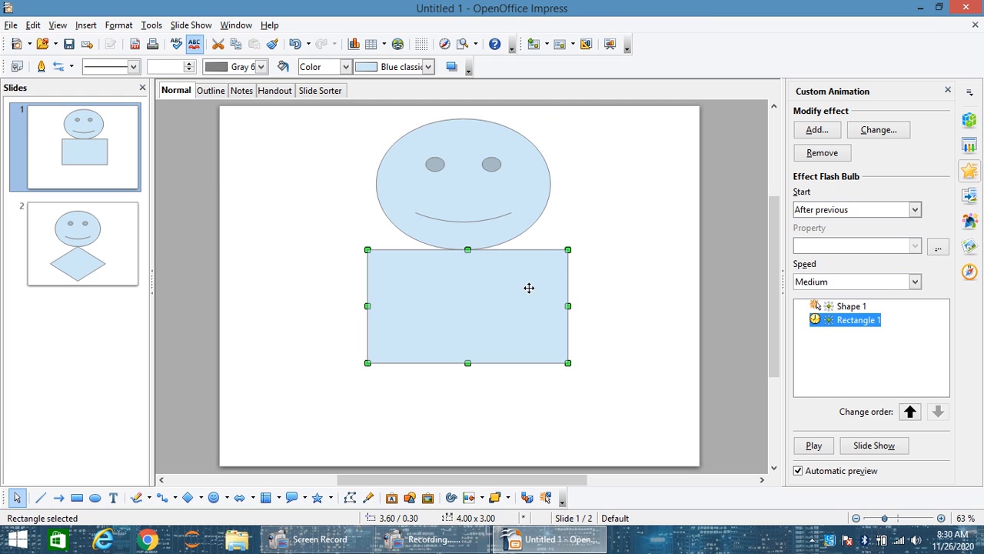
click(650, 333)
click(852, 307)
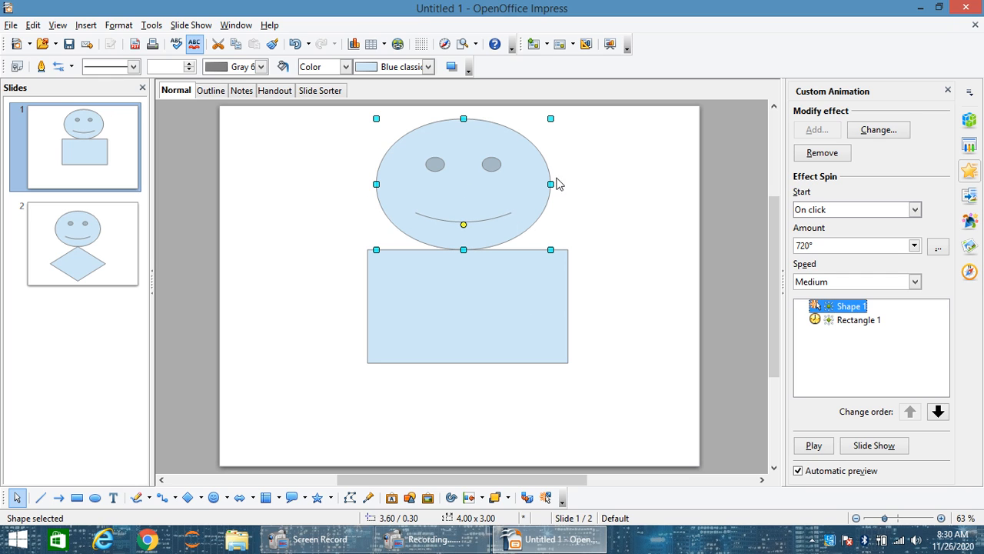
- Move the rectangle's effect ahead of the smiley face's in slide 1's animation order and change it to the Blast emphasis effect
click(858, 321)
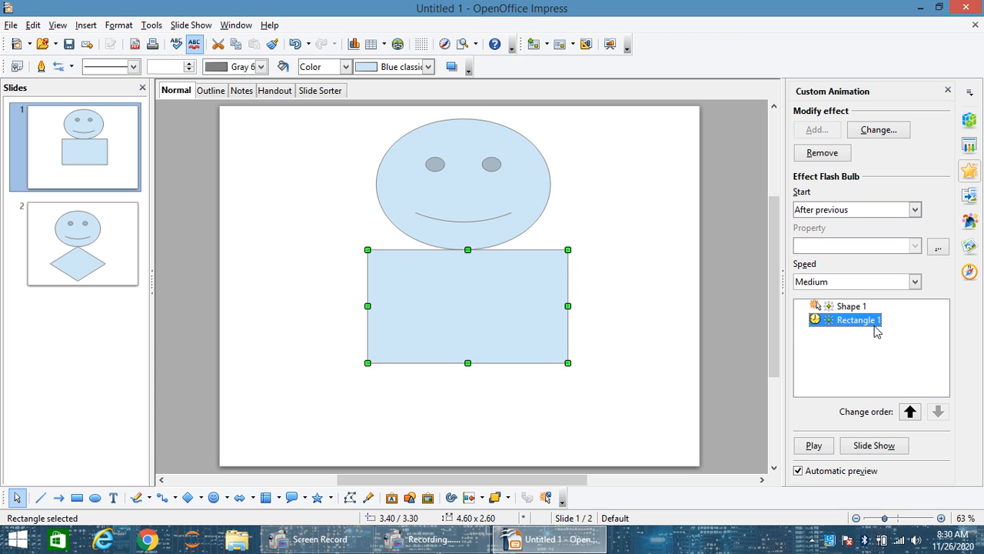
click(911, 413)
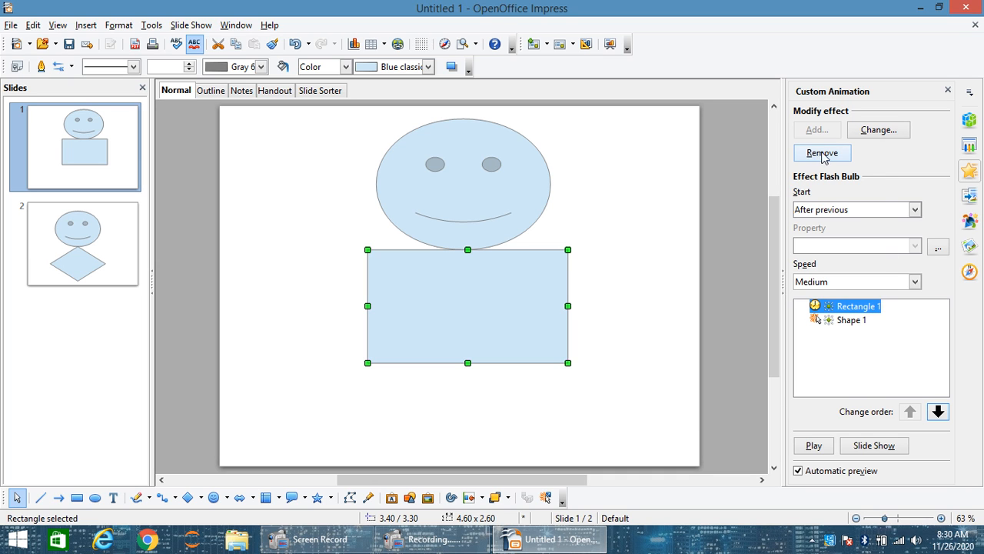
click(880, 130)
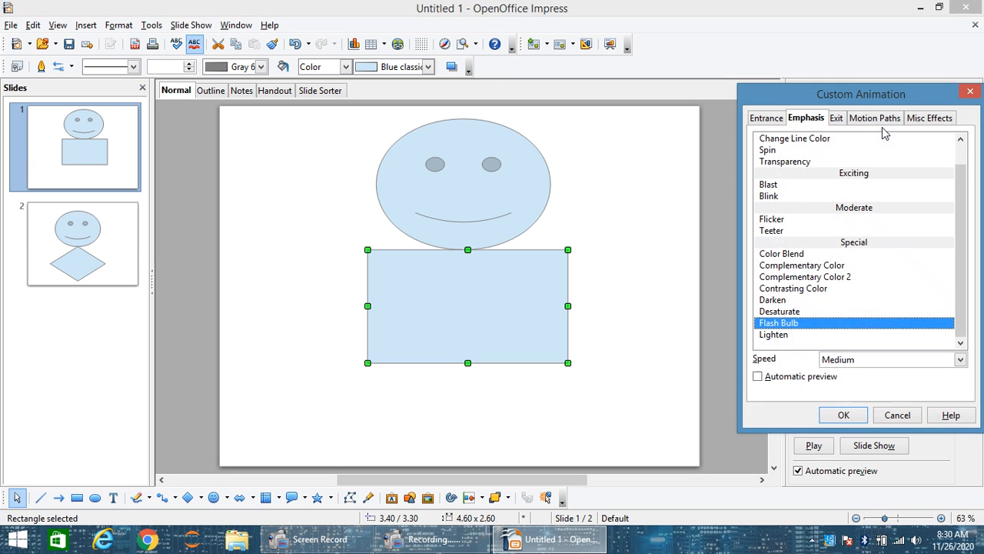
click(781, 186)
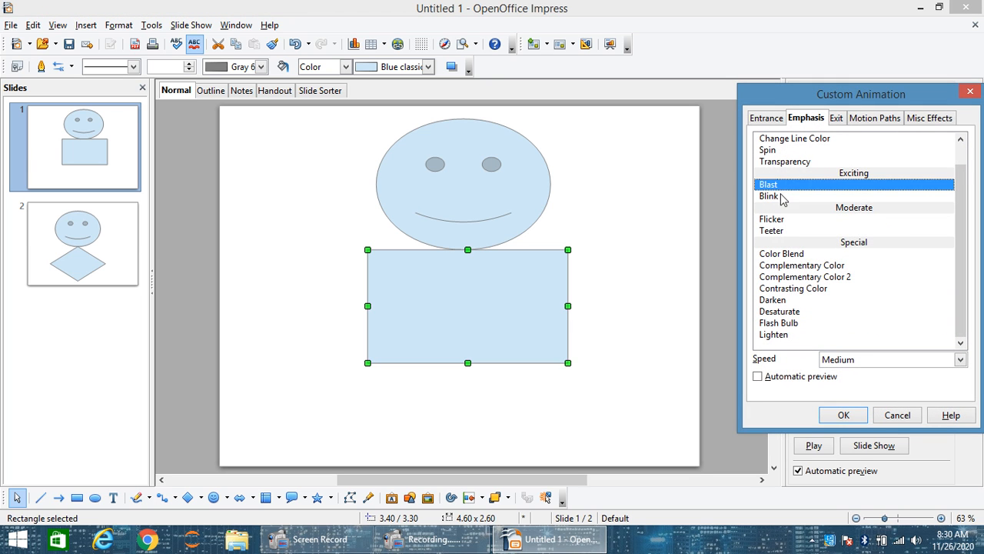
click(842, 416)
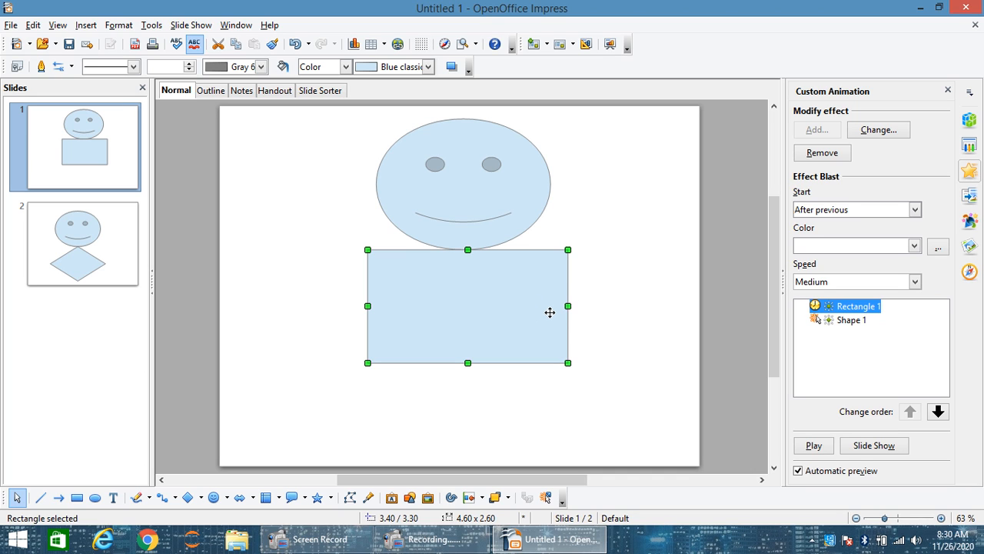
- Examine the speed and start choices available for the smiley face's Spin effect on slide 1
click(892, 135)
click(854, 321)
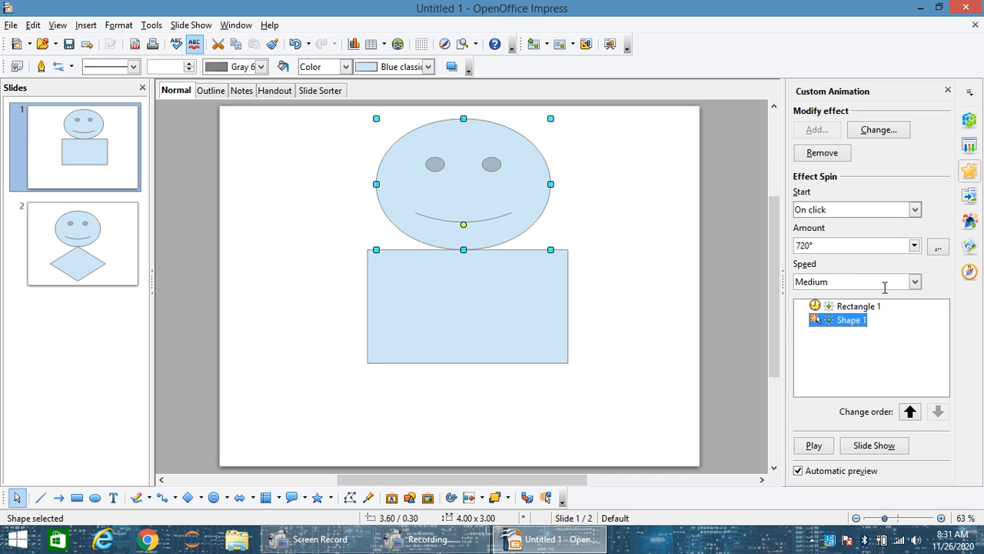
click(914, 282)
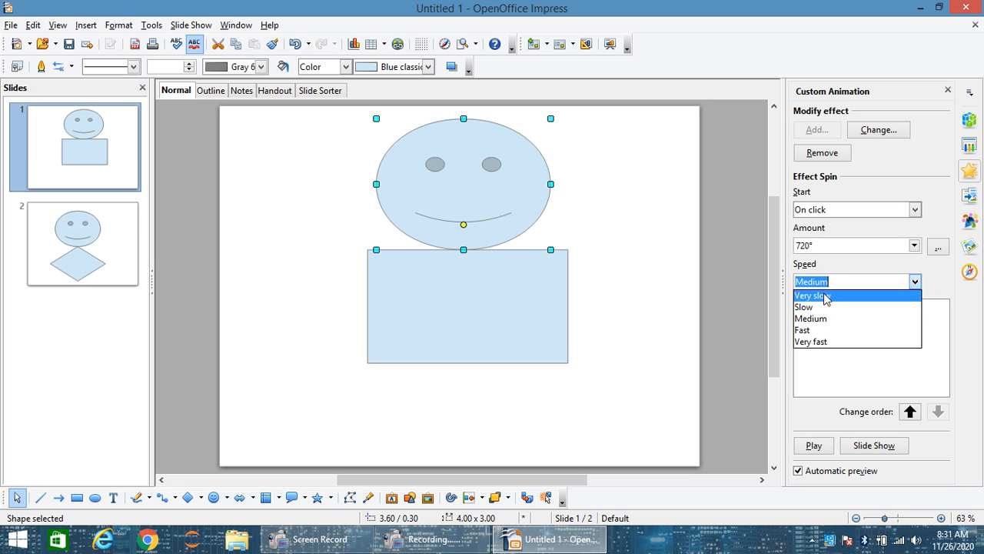
click(723, 295)
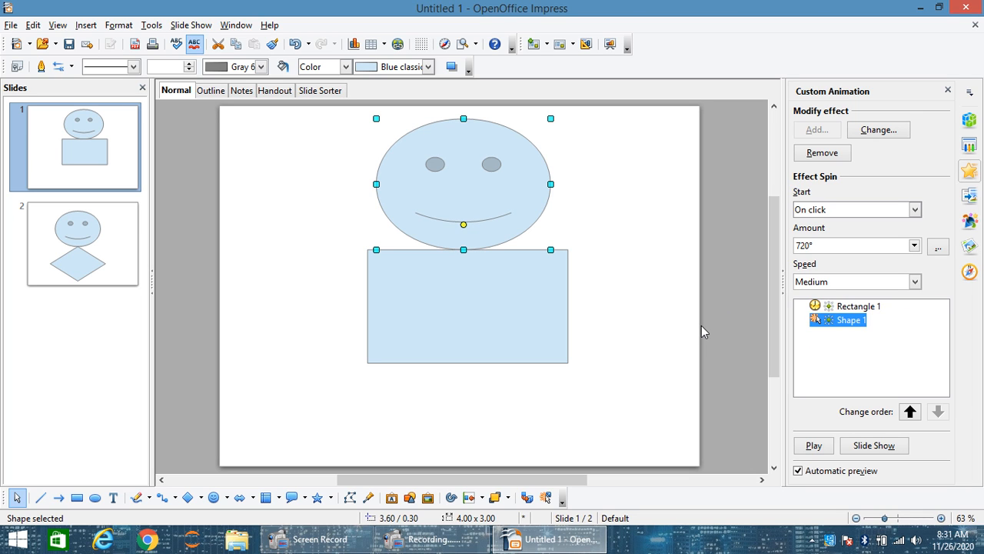
click(834, 211)
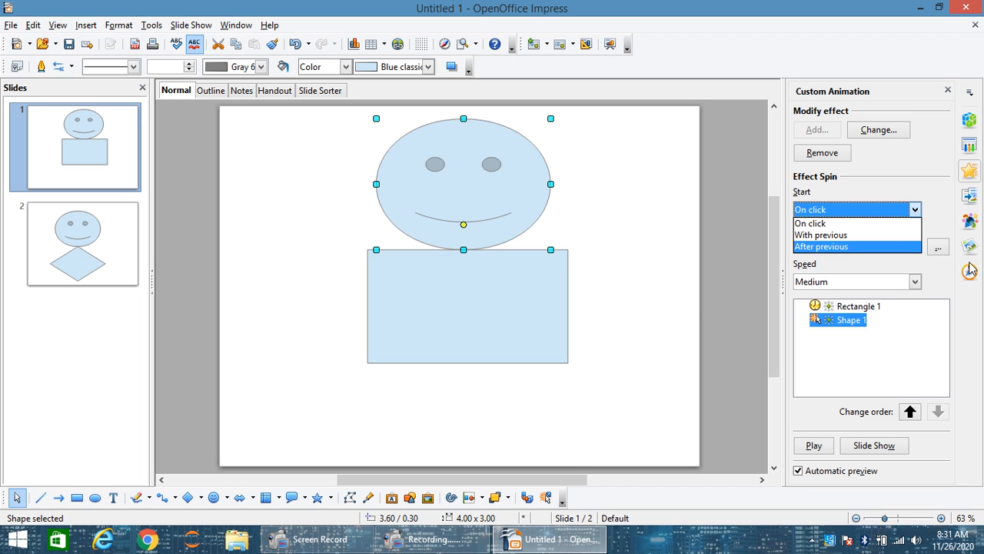
- In the effect options of the smiley face's Spin, choose the apert2 sound and look through the spin amount choices
click(940, 251)
click(938, 248)
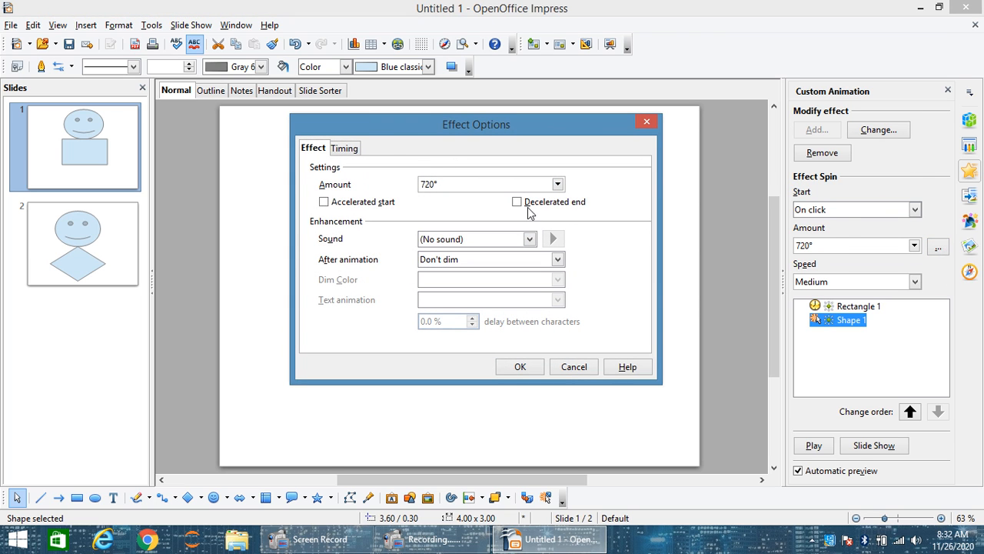
click(480, 240)
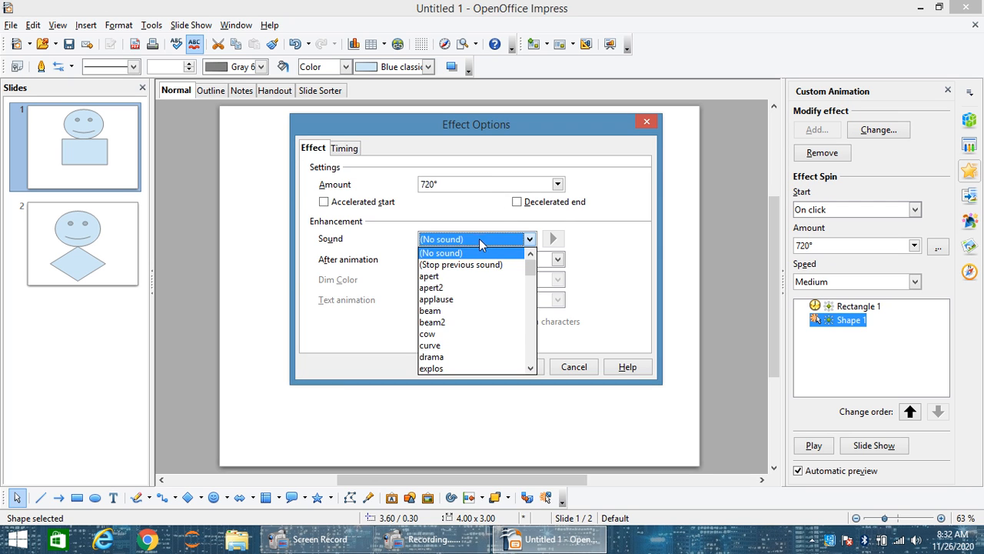
click(438, 287)
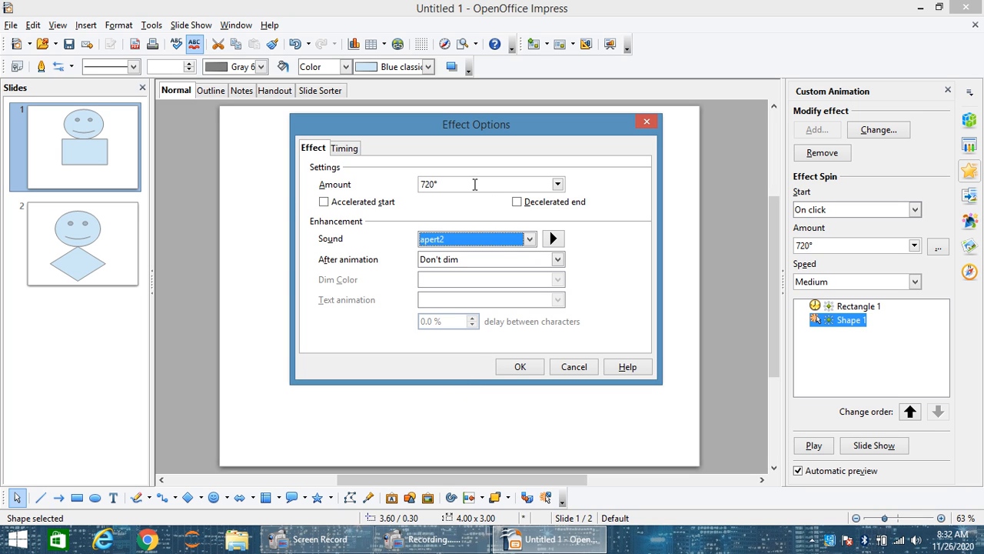
click(474, 185)
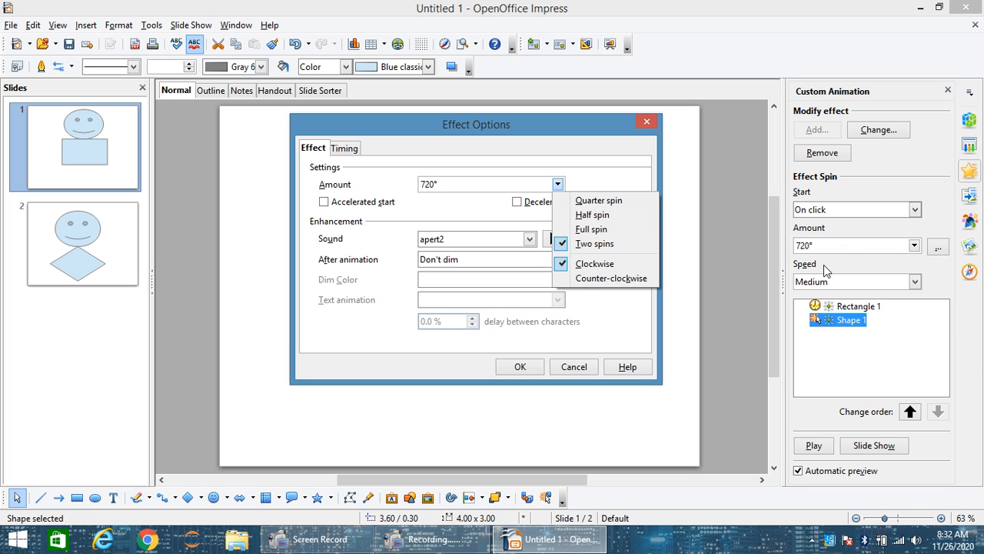
click(417, 220)
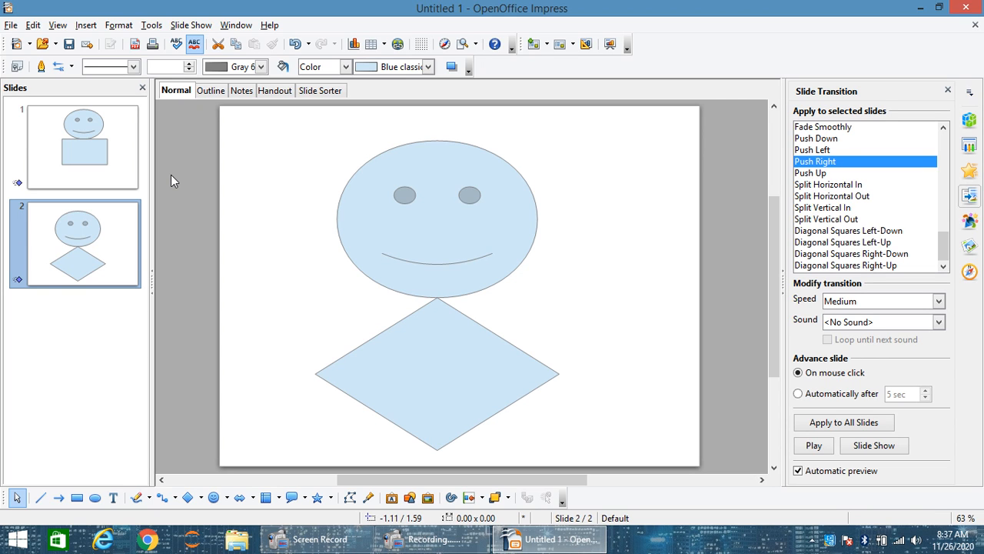
- Run the slide show from slide 1 through slide 2 and return to editing
click(136, 179)
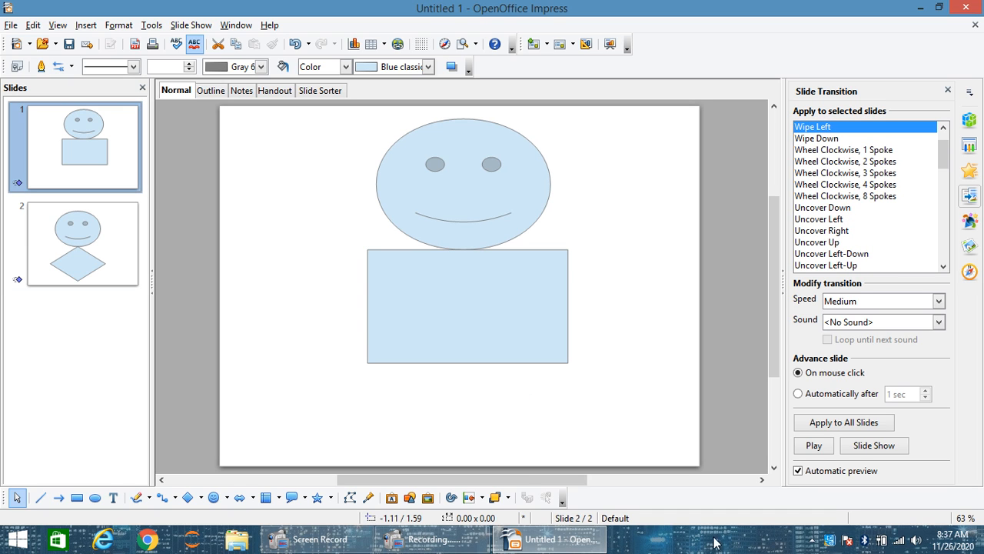
click(845, 446)
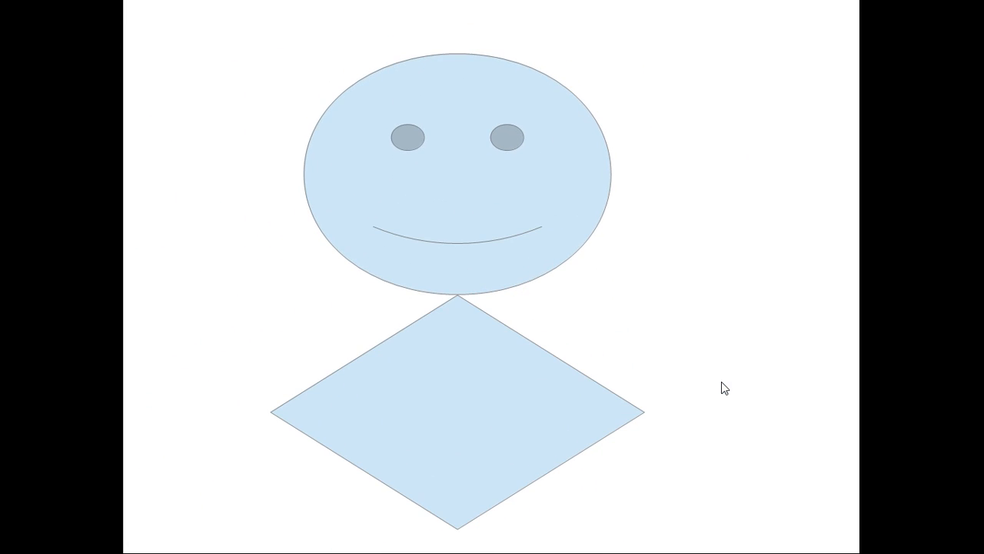
click(721, 389)
click(721, 388)
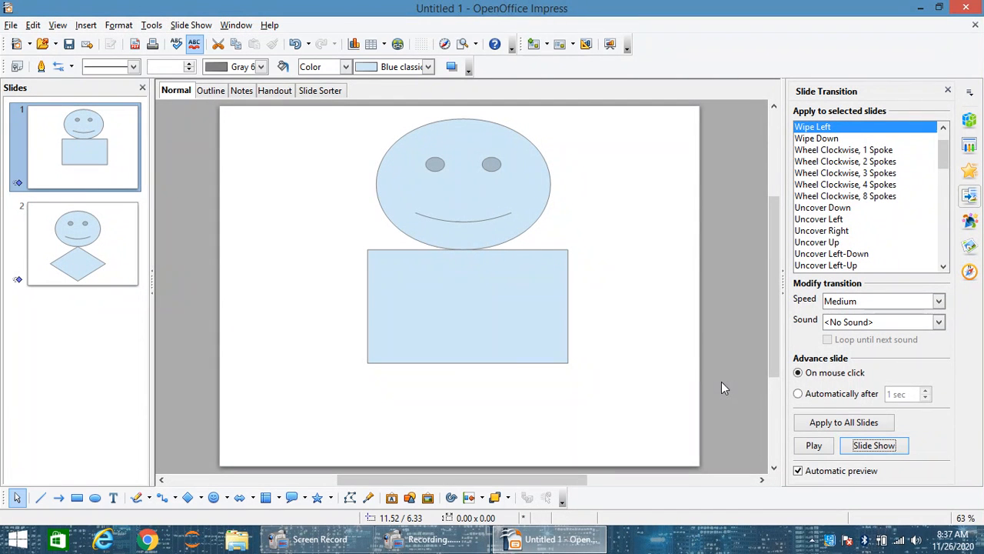
- Display the custom animation settings of the rectangle on slide 1 and examine its start choices
click(130, 154)
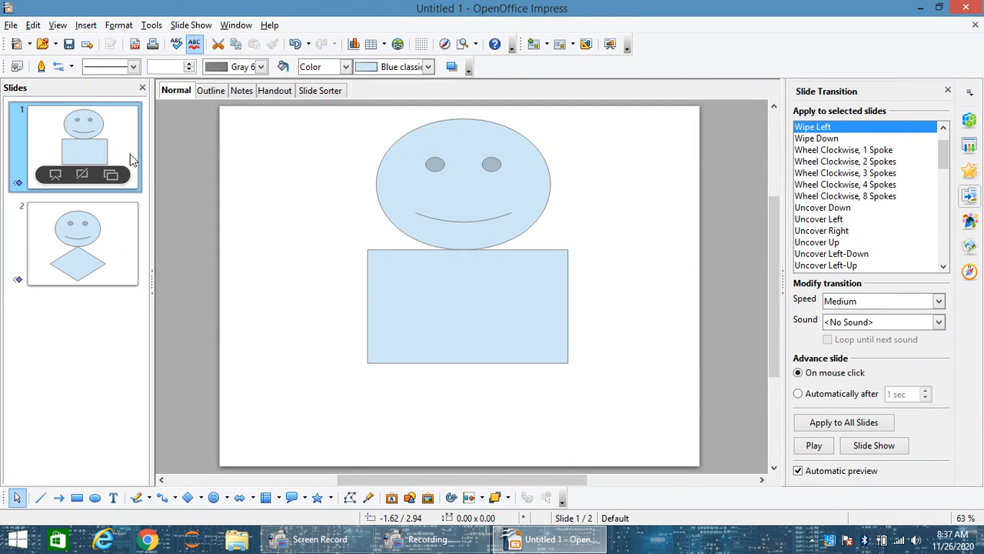
click(433, 159)
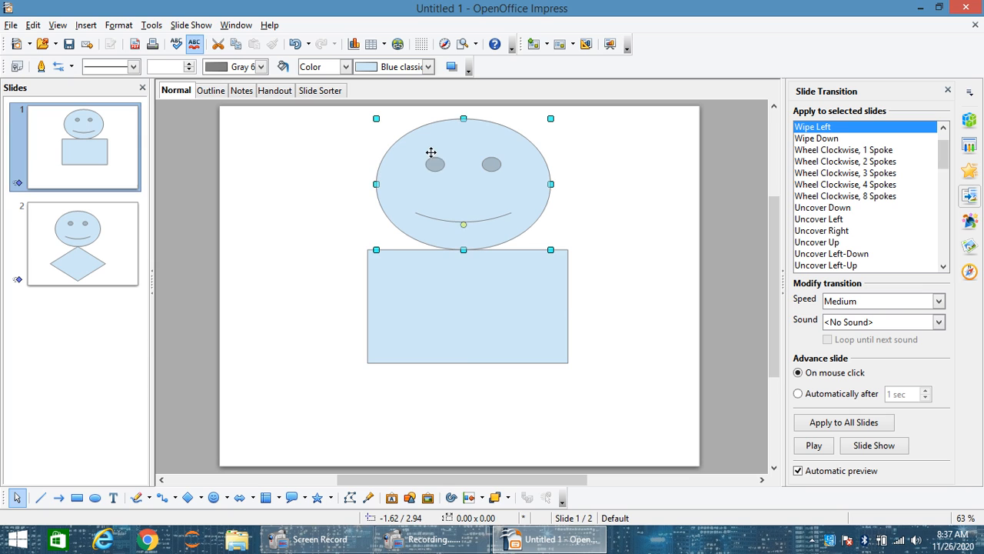
click(429, 280)
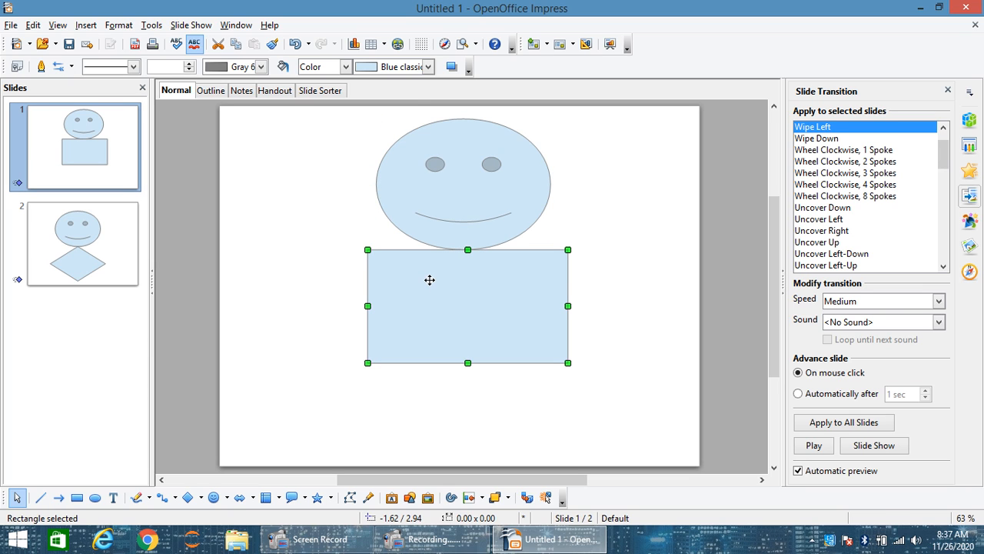
click(193, 24)
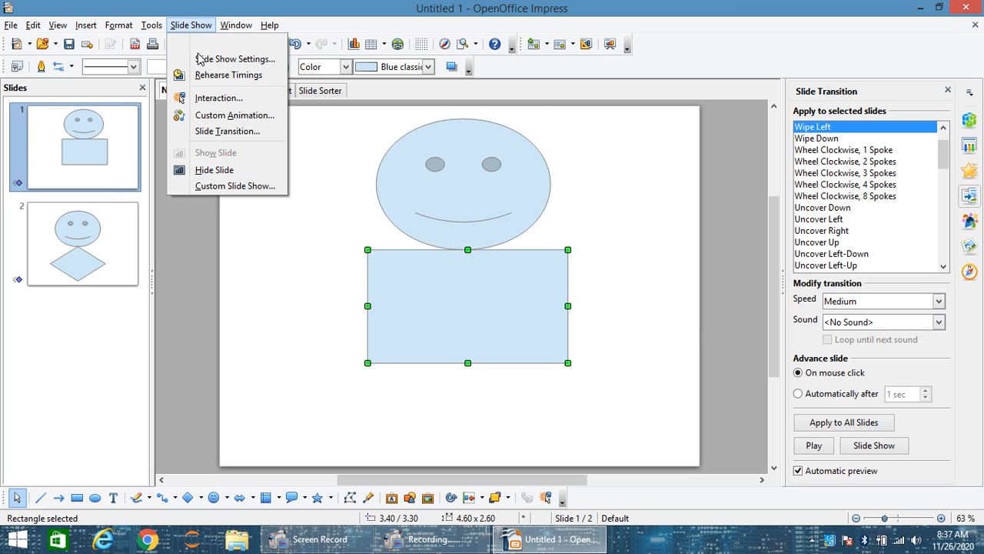
click(218, 117)
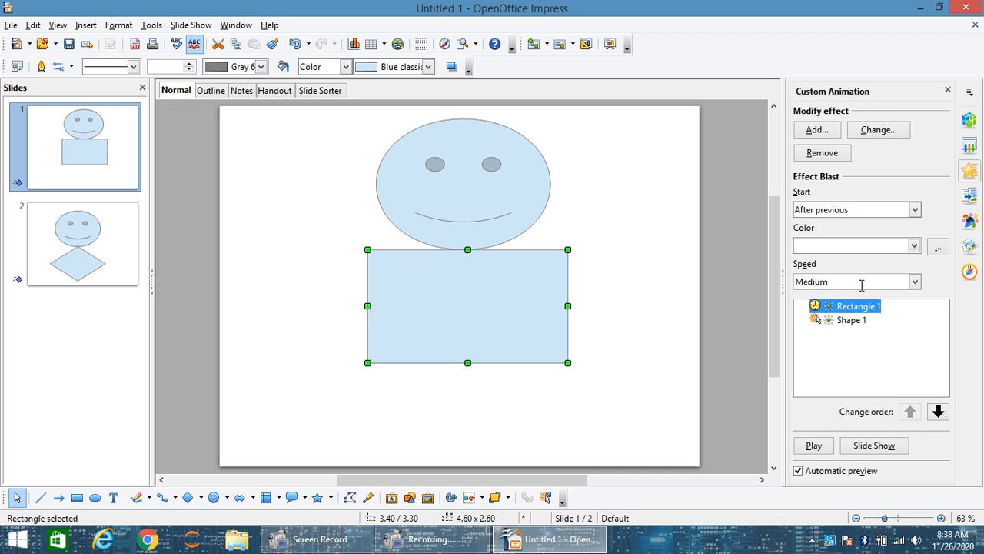
click(890, 215)
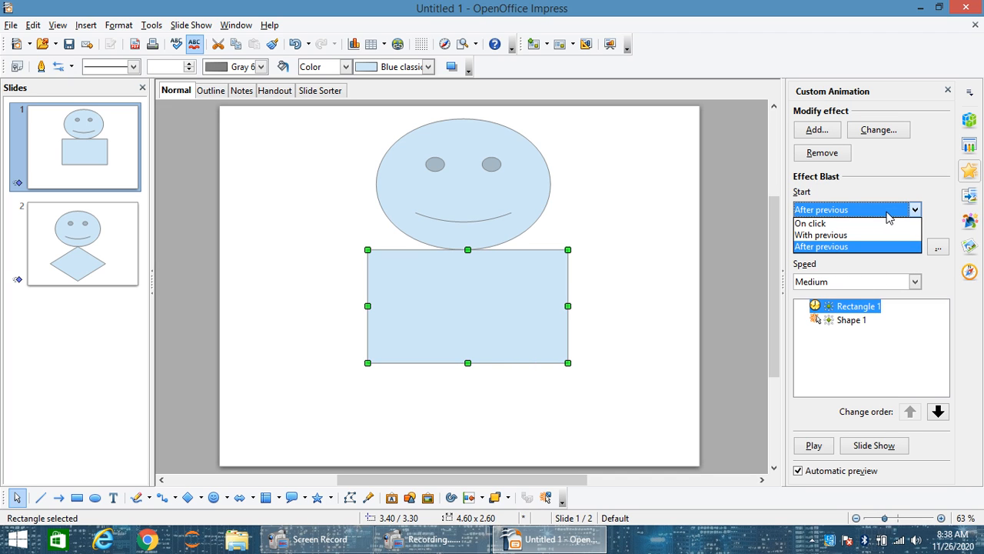
click(705, 293)
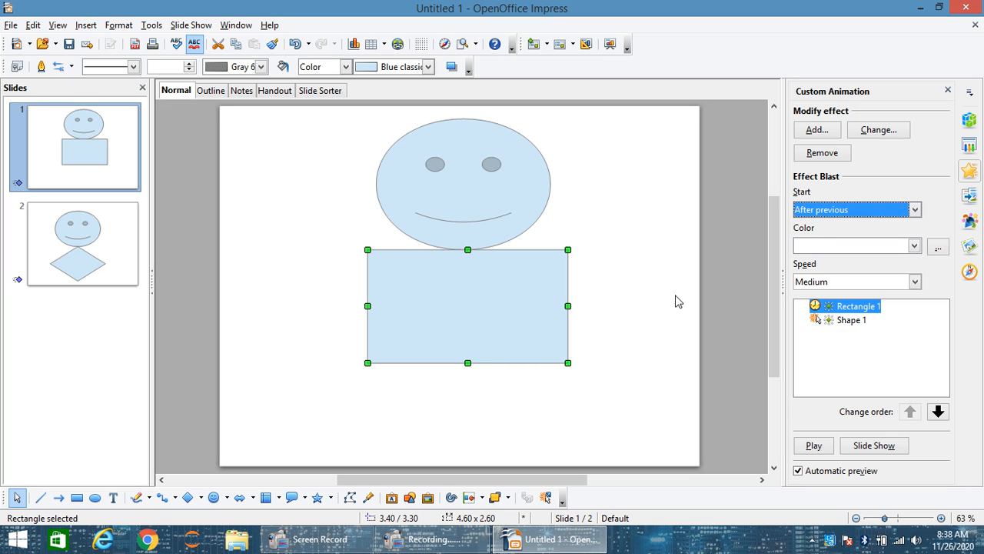